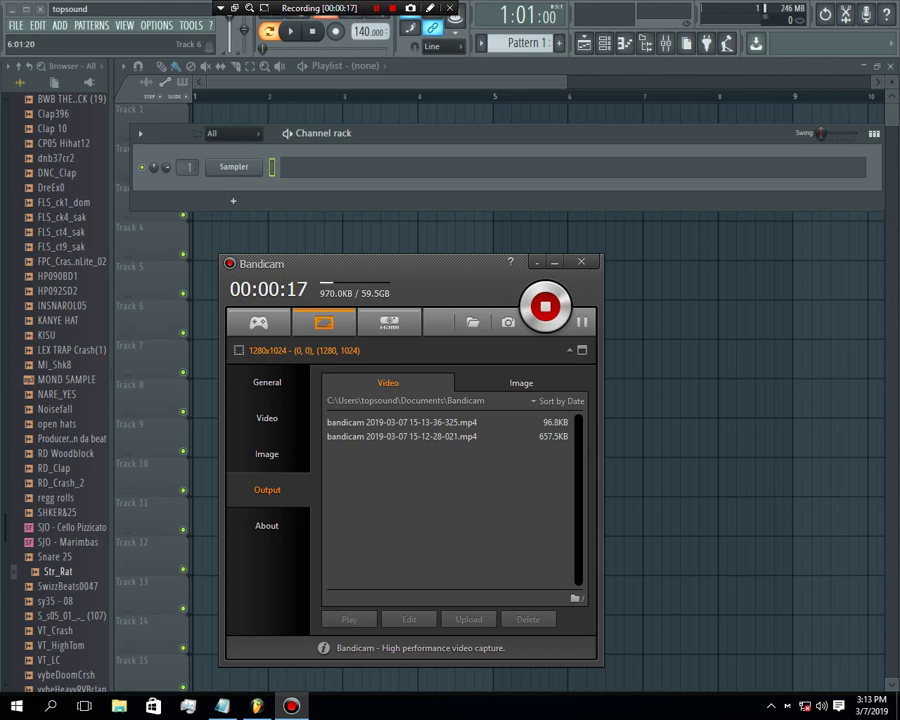
Step: Open the recent project "real fguitar rhythm.flp"
left_click_drag(400, 263, 385, 222)
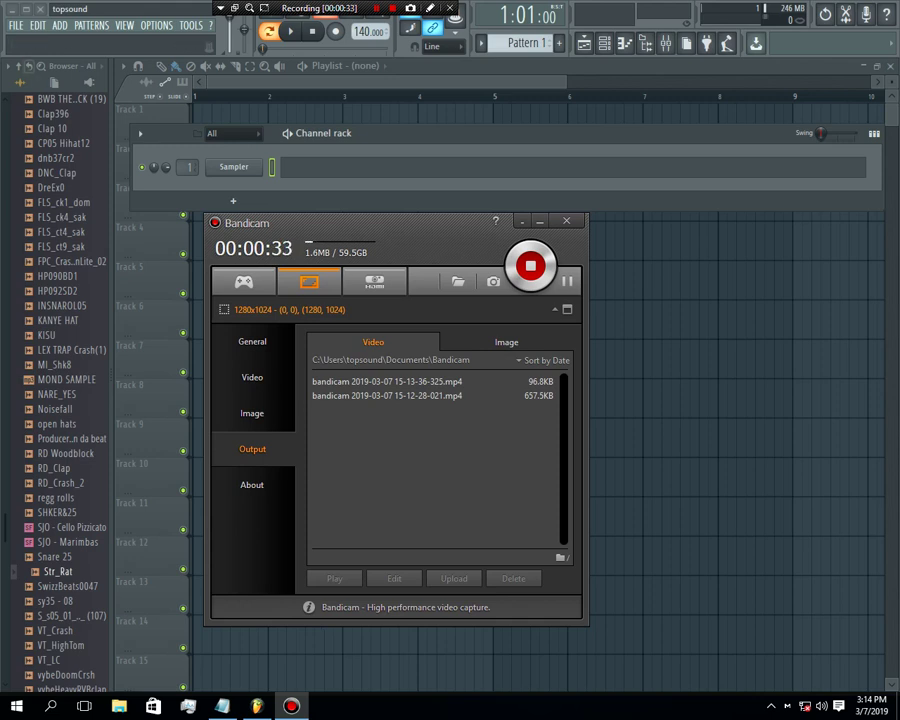
left_click(16, 26)
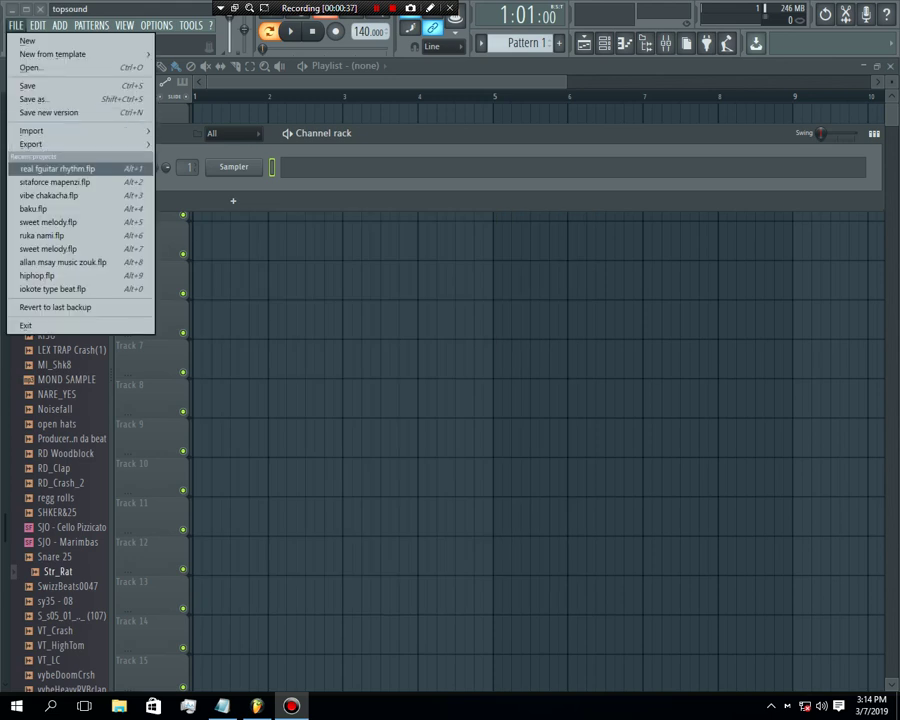
key("Return")
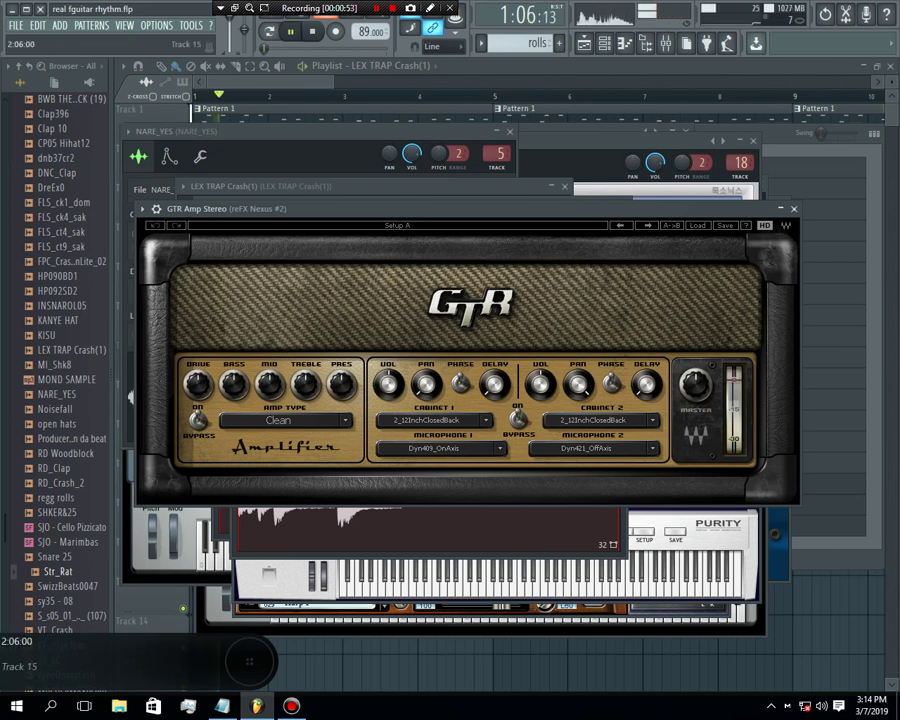
Step: Bring the playlist in front of the open plugin windows to view the song arrangement
left_click(291, 706)
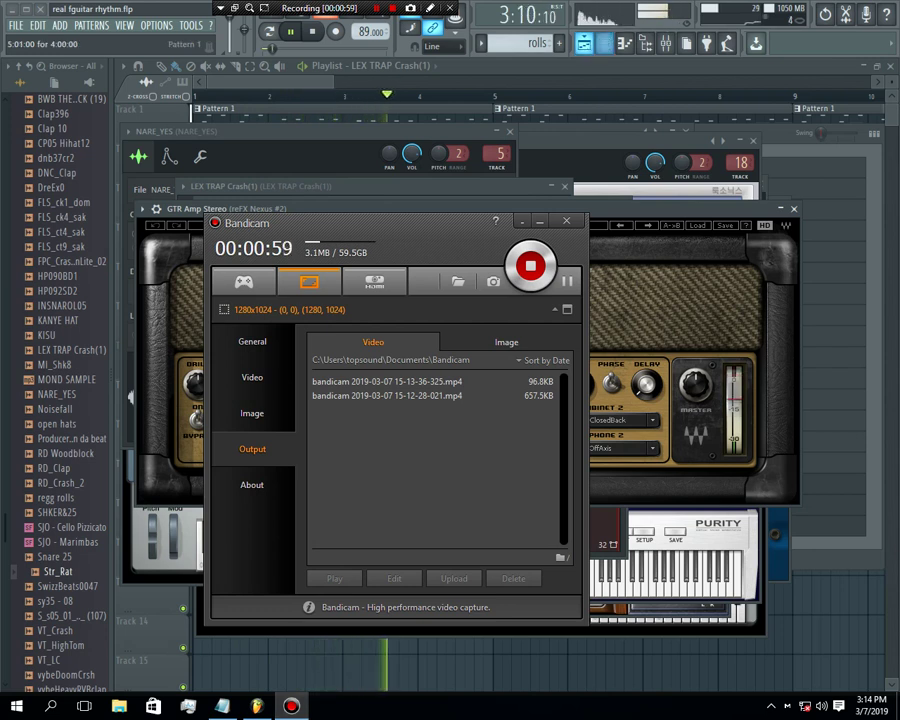
left_click(527, 112)
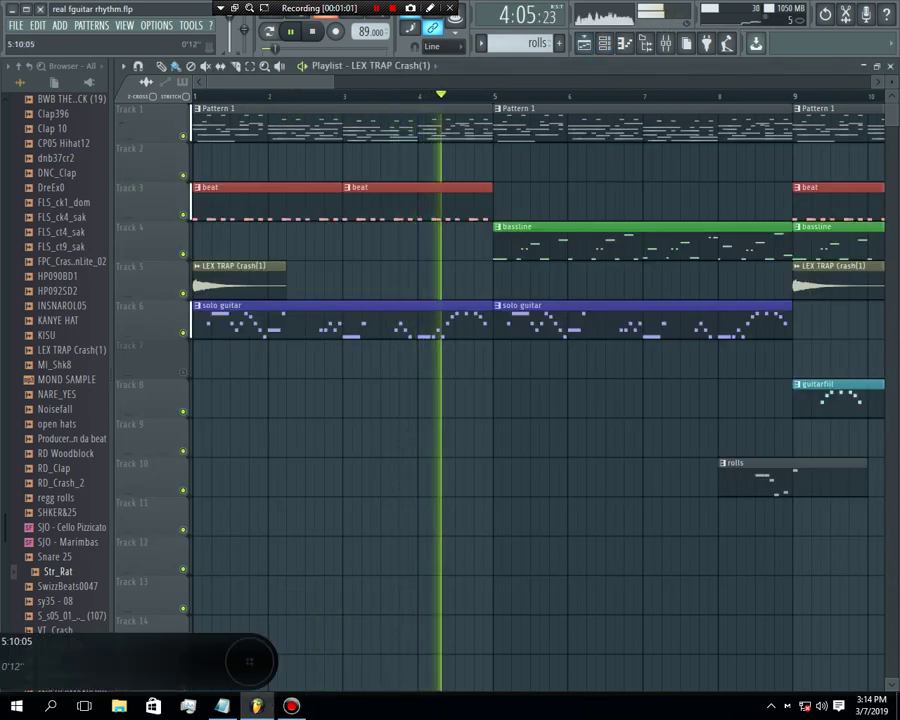
scroll(536, 96, "down", 2)
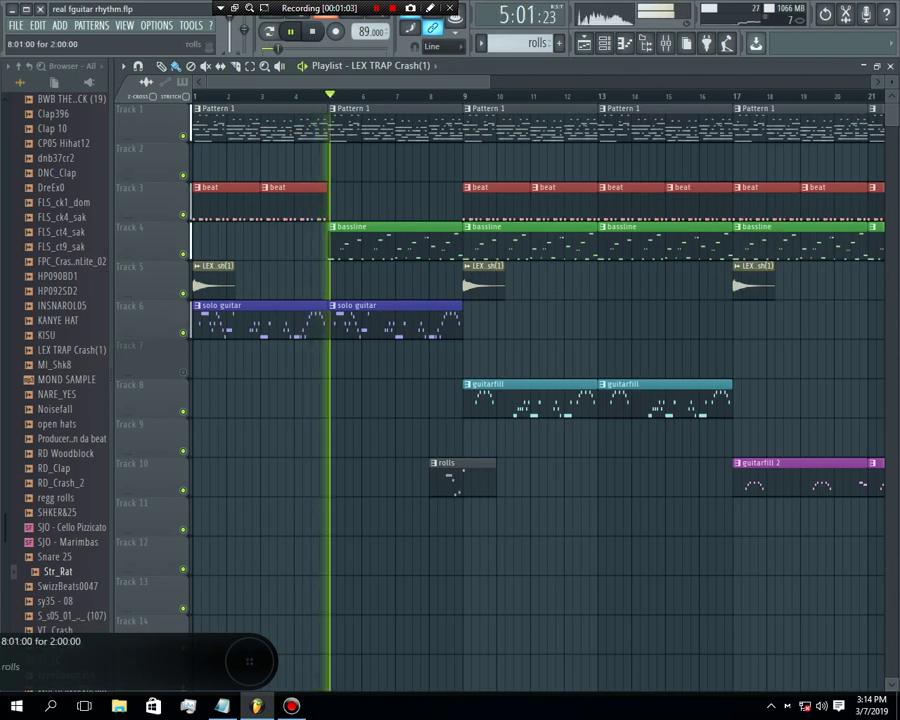
Step: Load the drum preset 001 Ambient Set on channel 01 of the Super Quartet instrument and close its window
key("F7")
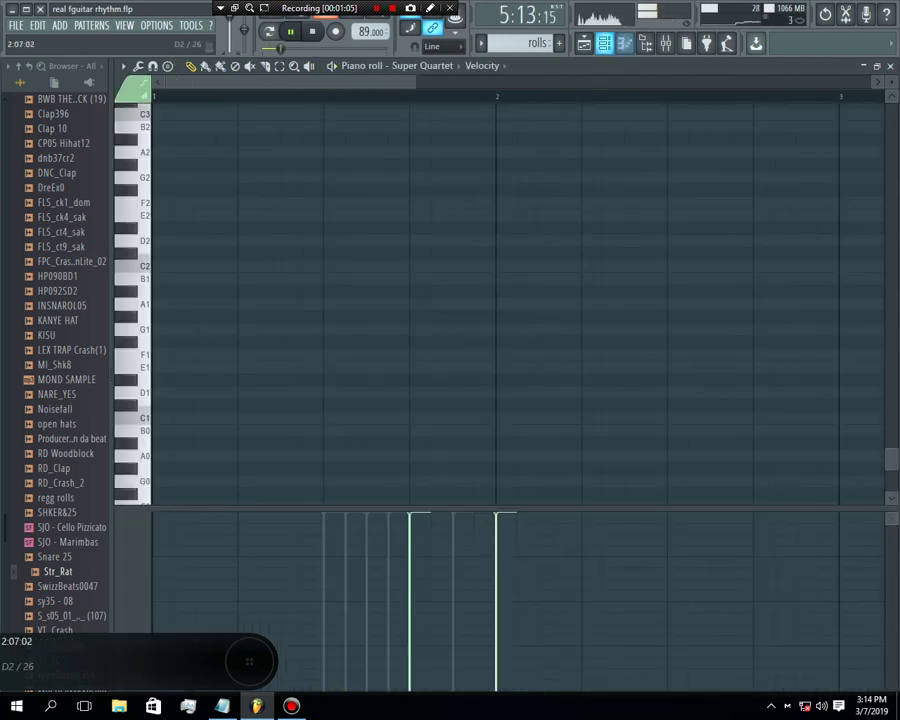
key("F6")
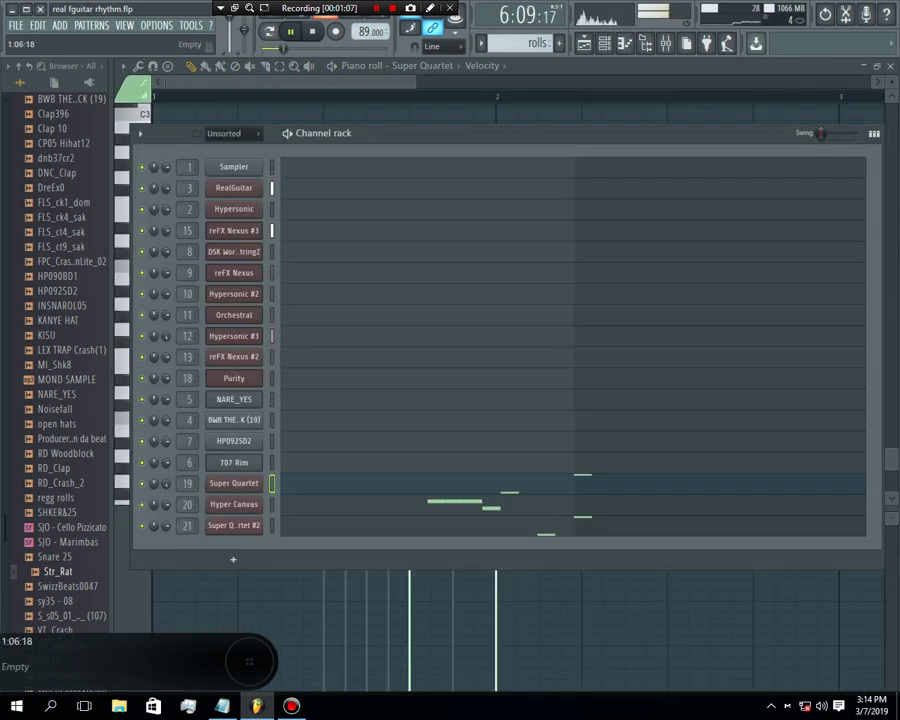
left_click(234, 483)
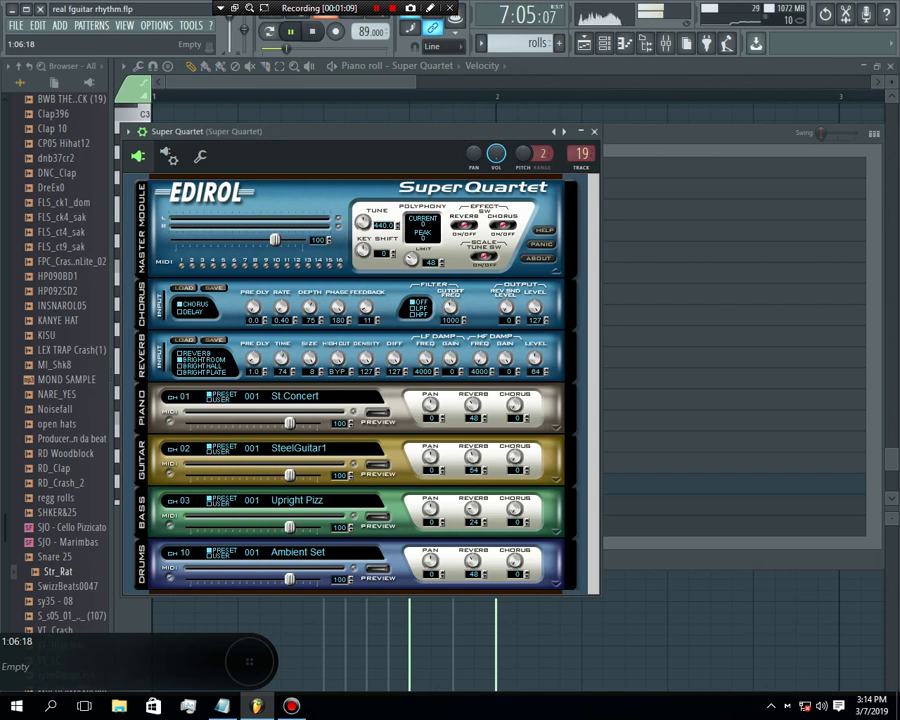
left_click(291, 396)
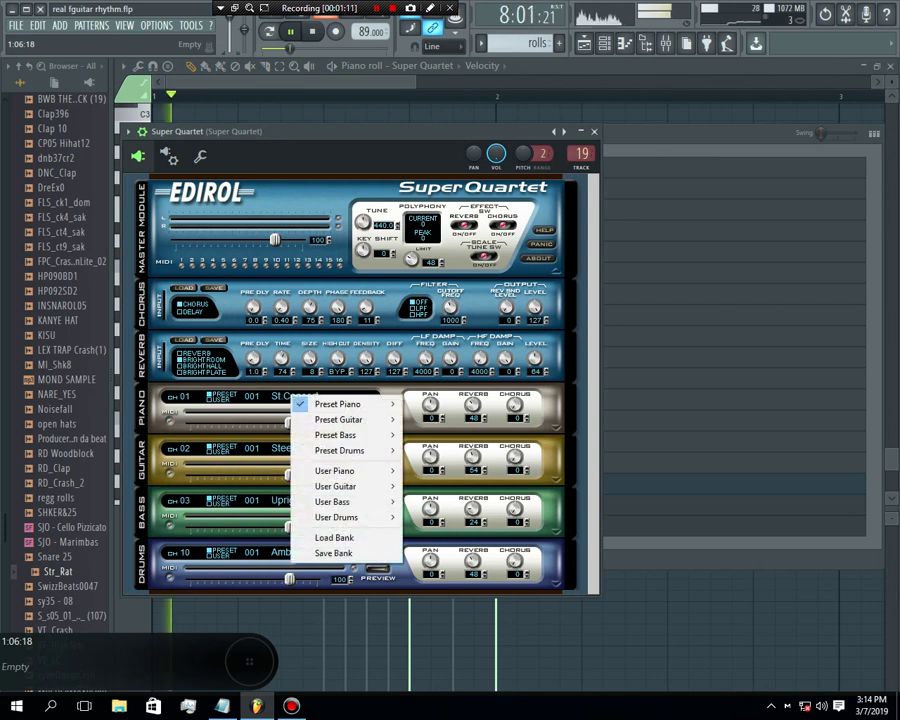
mouse_move(340, 451)
left_click(453, 451)
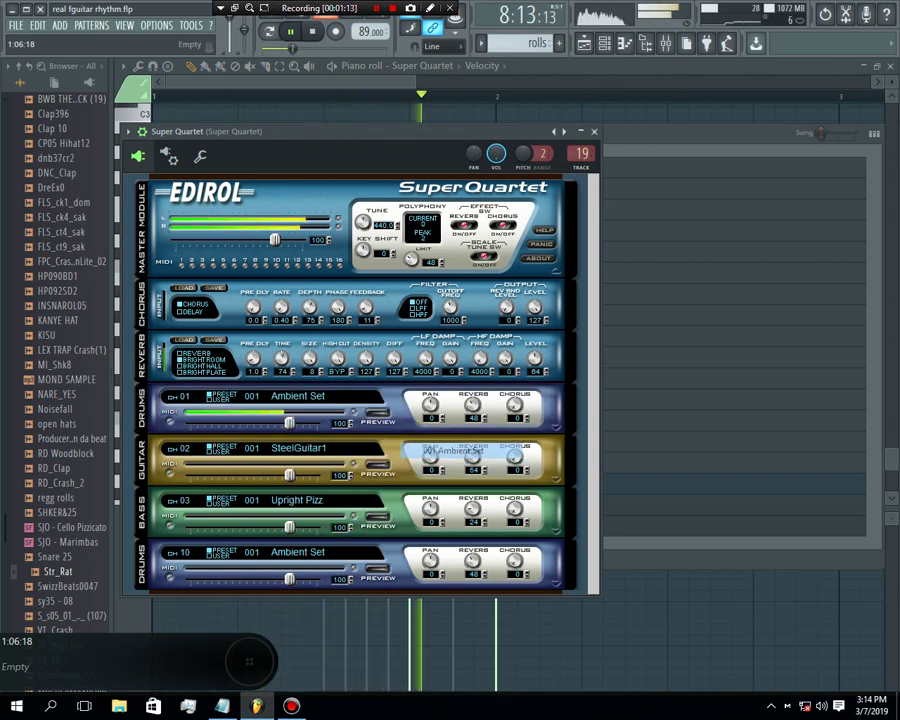
left_click(594, 131)
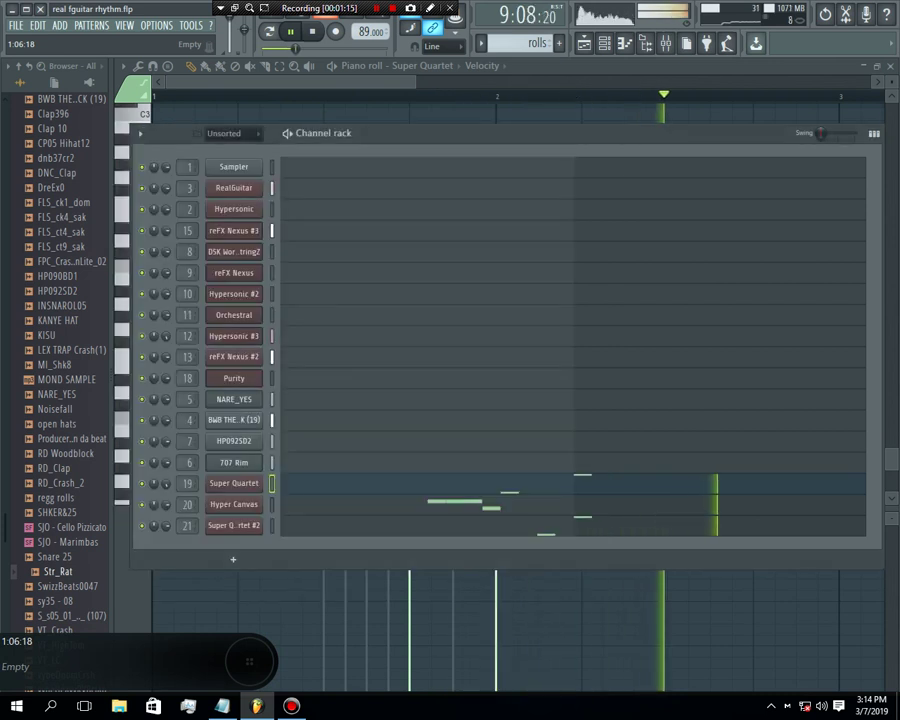
Step: Load the drum preset 001 Standard Set on channel 01 of Hyper Canvas and close its window
left_click(234, 505)
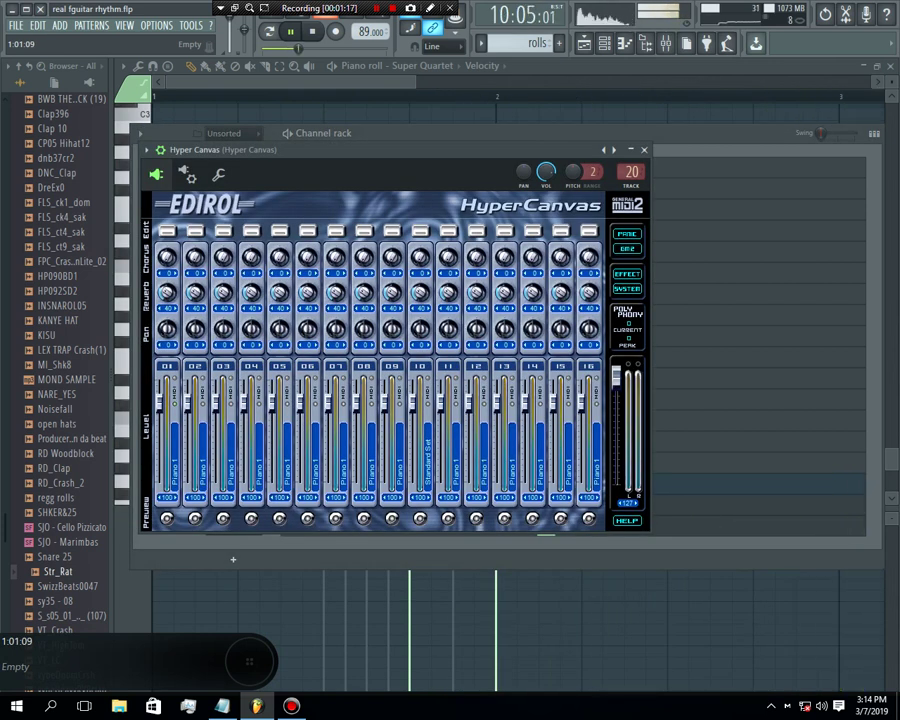
right_click(177, 432)
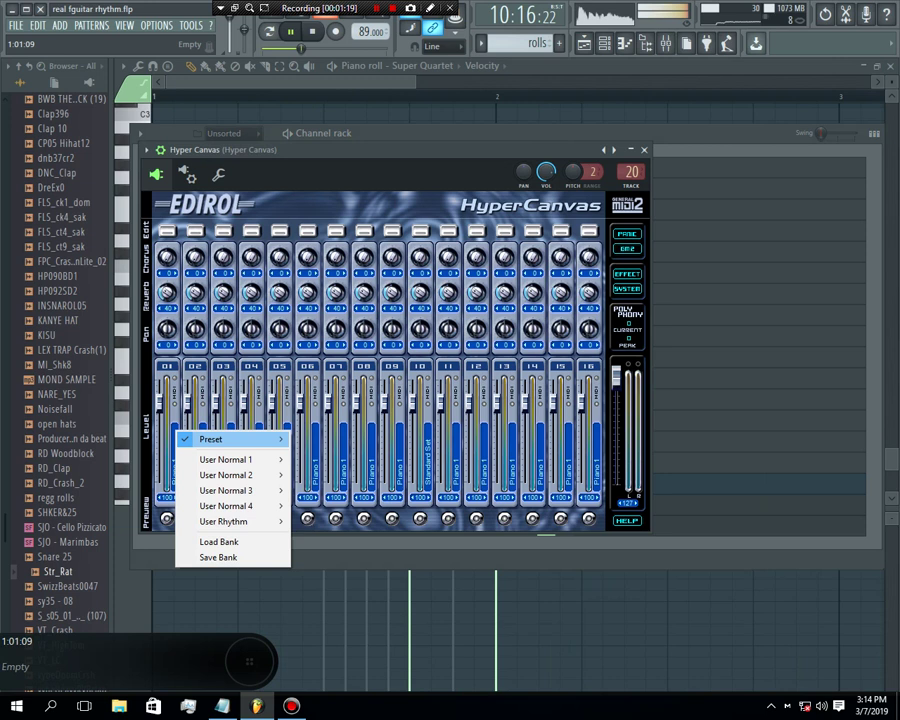
mouse_move(215, 439)
mouse_move(330, 686)
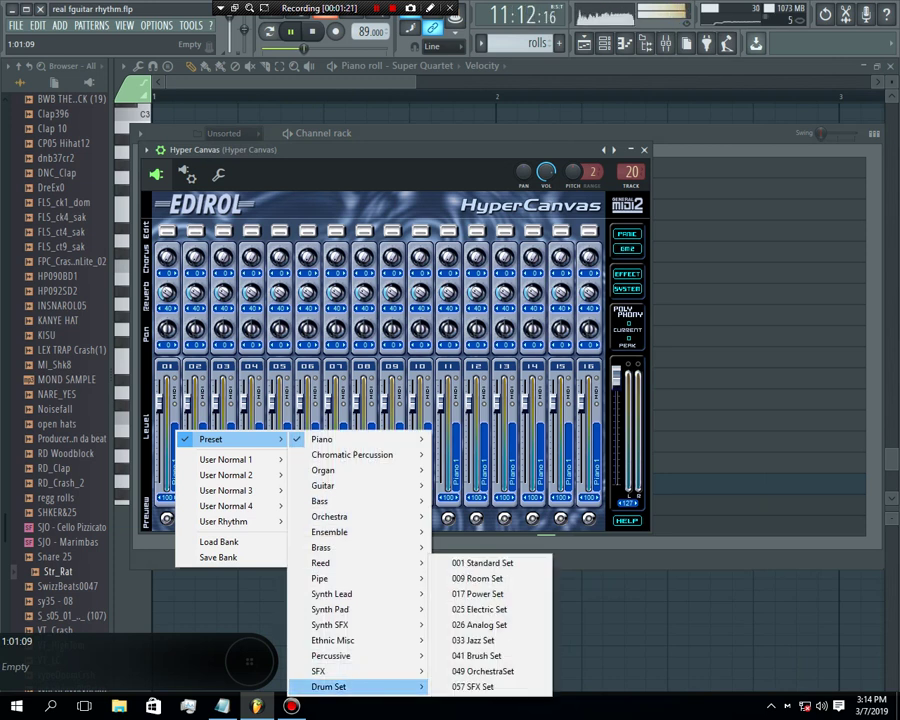
left_click(482, 563)
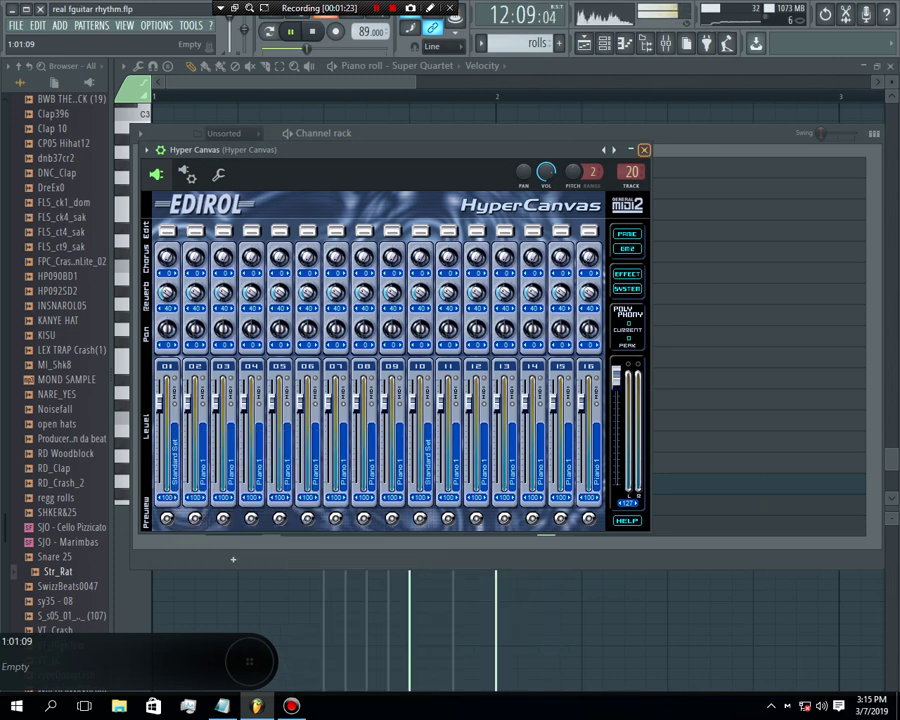
left_click(644, 150)
Step: Load the drum preset 001 Ambient Set on channel 01 of the Super Quartet #2 instrument
left_click(234, 526)
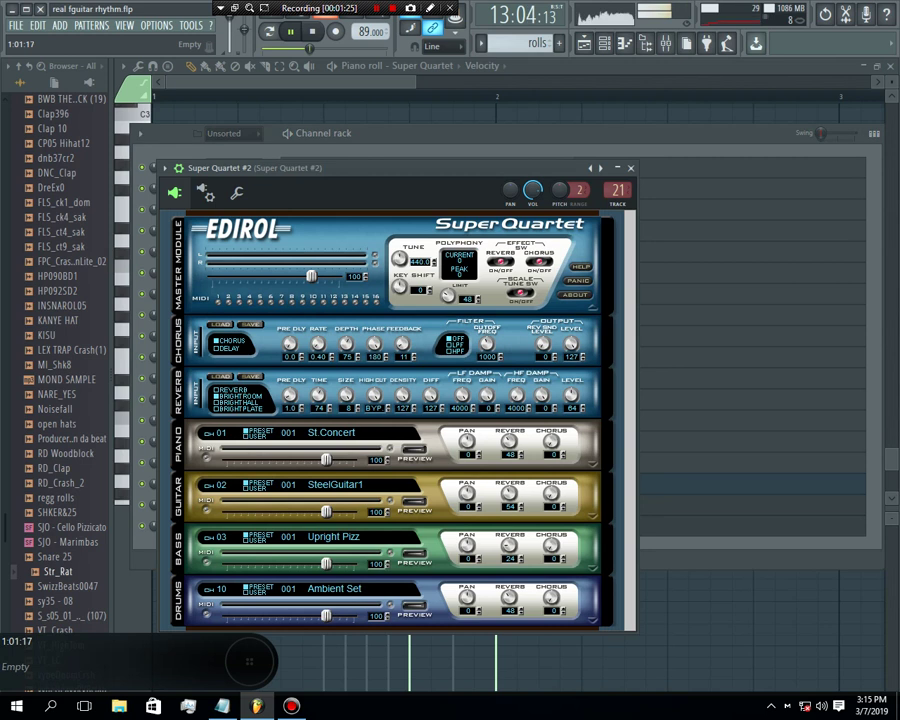
left_click(336, 434)
mouse_move(390, 490)
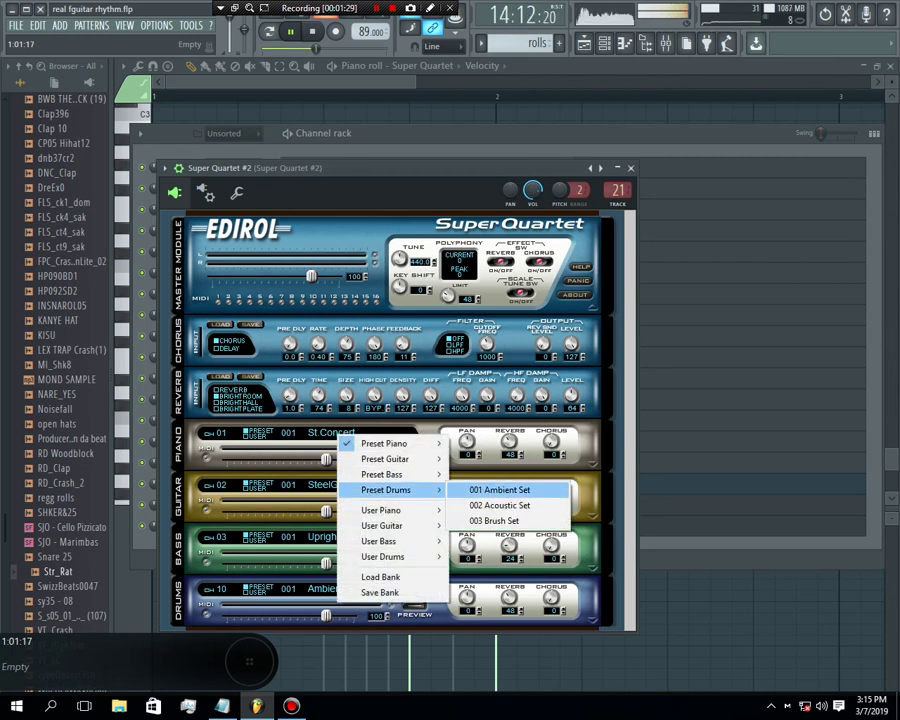
left_click(500, 490)
left_click(291, 706)
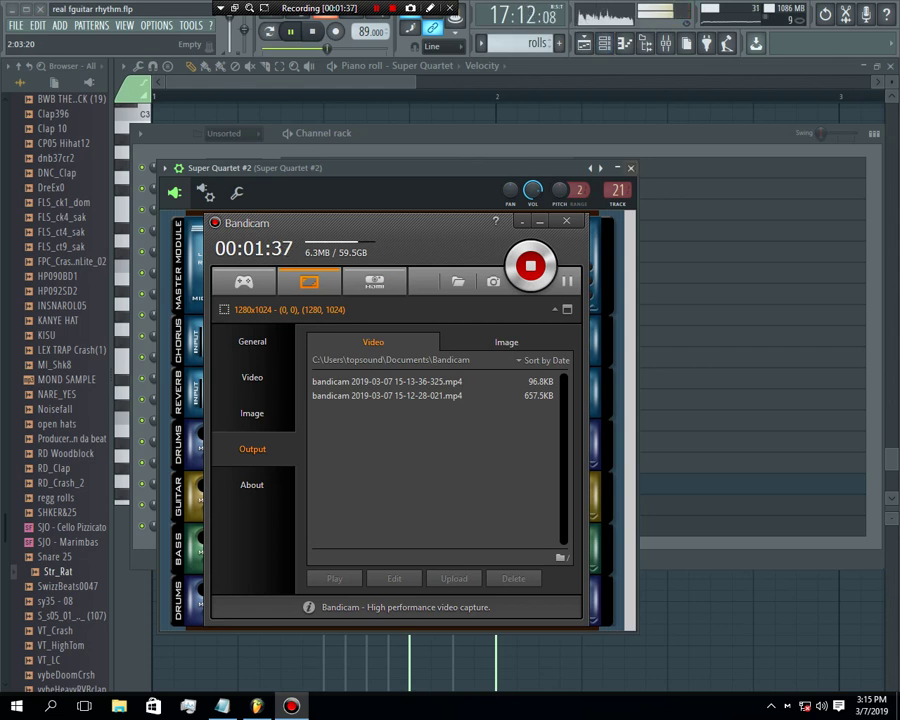
left_click(522, 222)
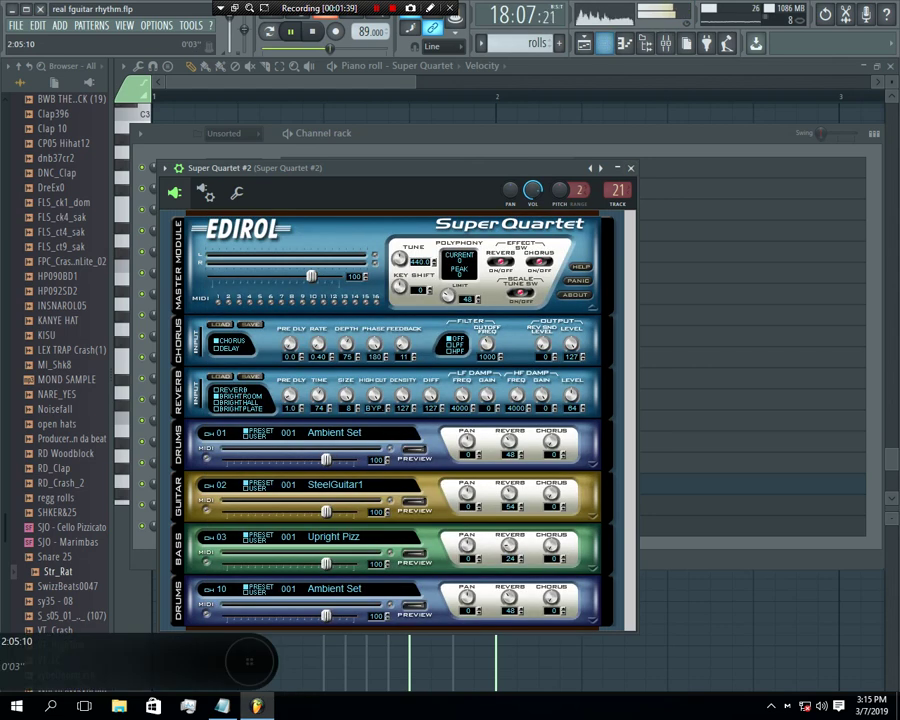
Step: Play the playlist from just before the rolls clip and review the drum channels and the arrangement
key("F5")
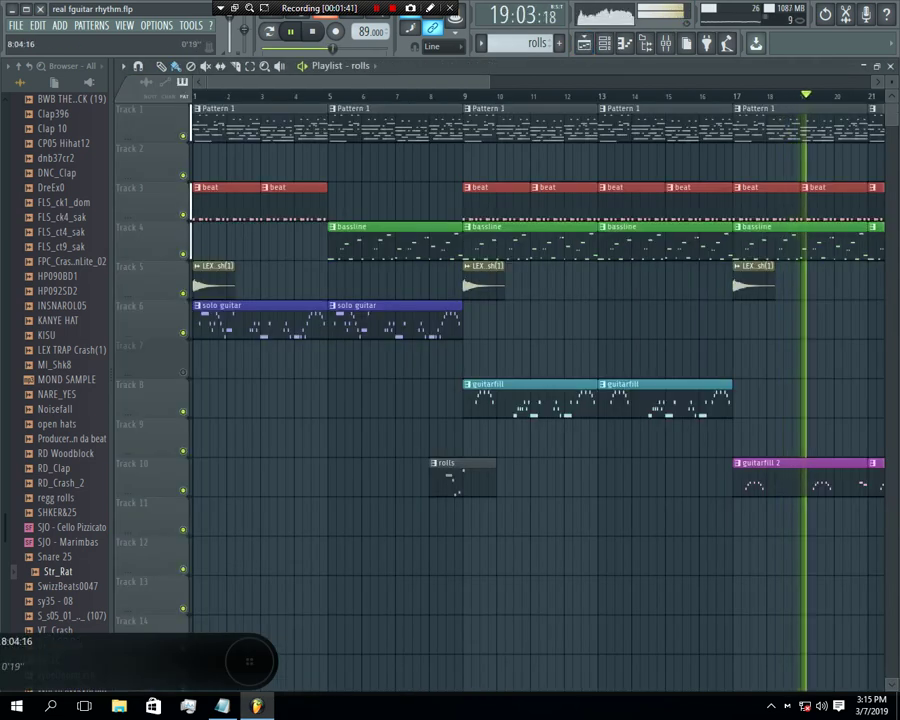
left_click(422, 95)
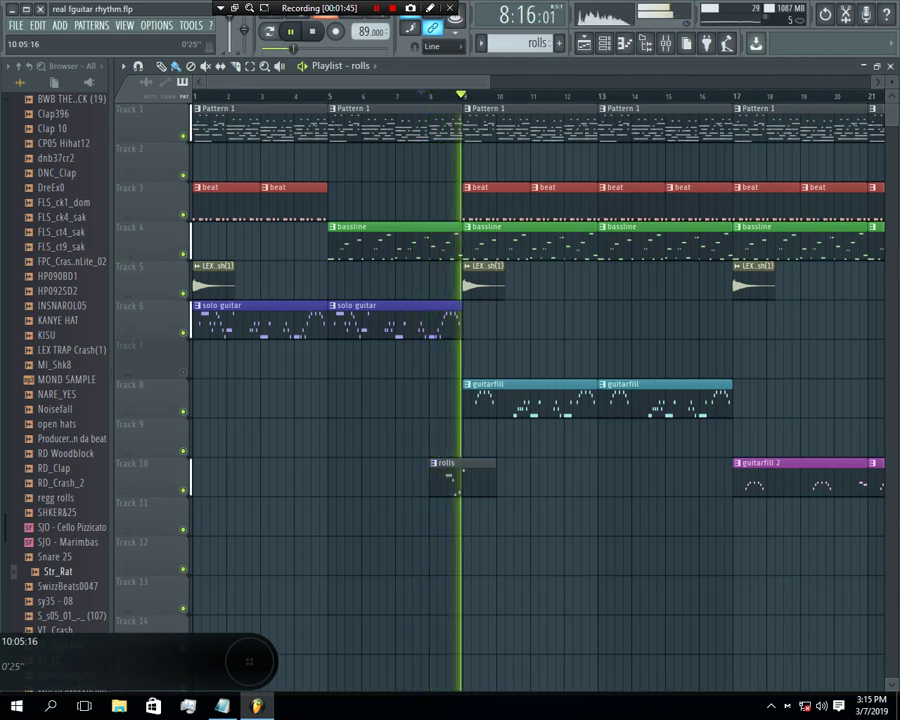
key("F6")
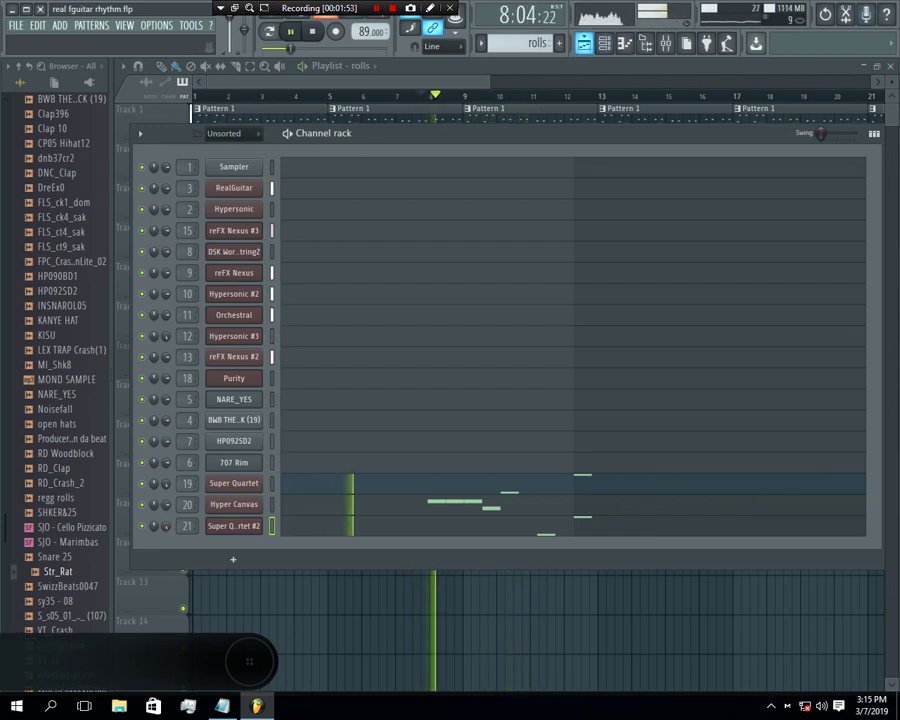
key("F6")
scroll(515, 96, "down", 2)
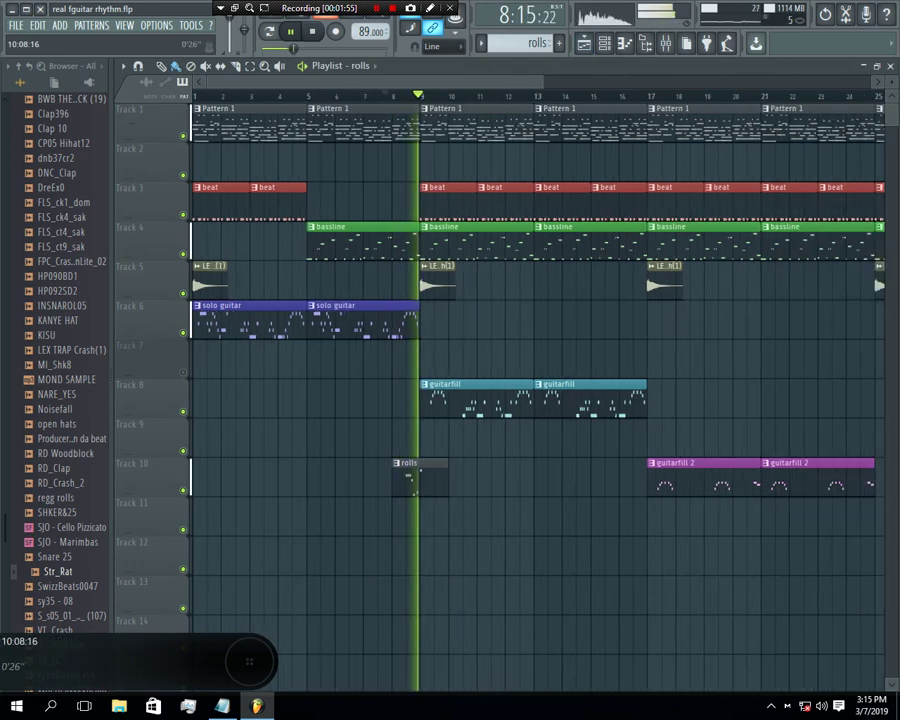
scroll(785, 520, "down", 2)
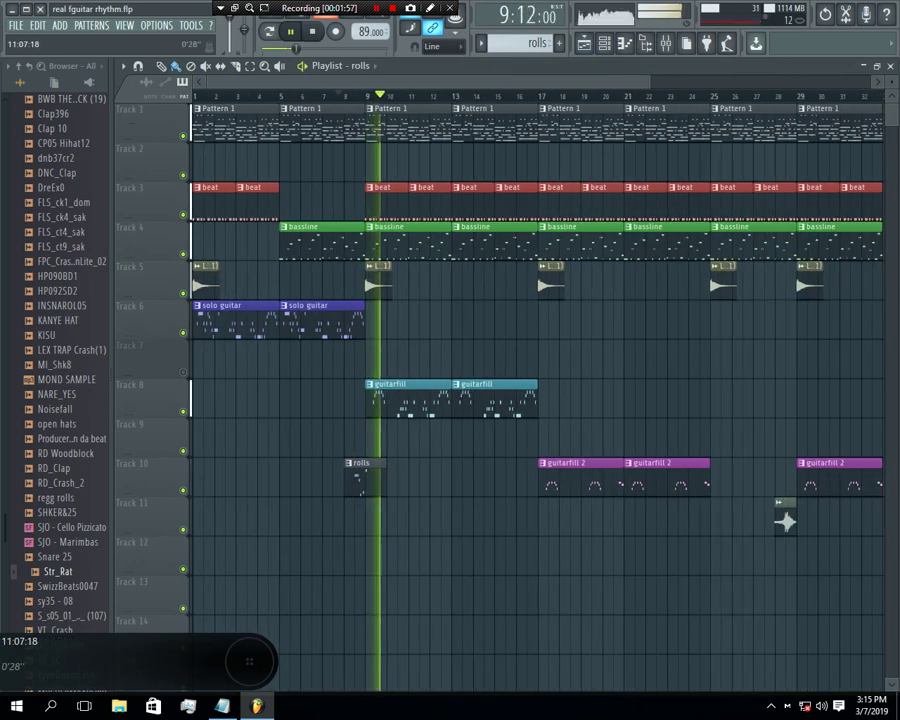
scroll(435, 430, "up", 8)
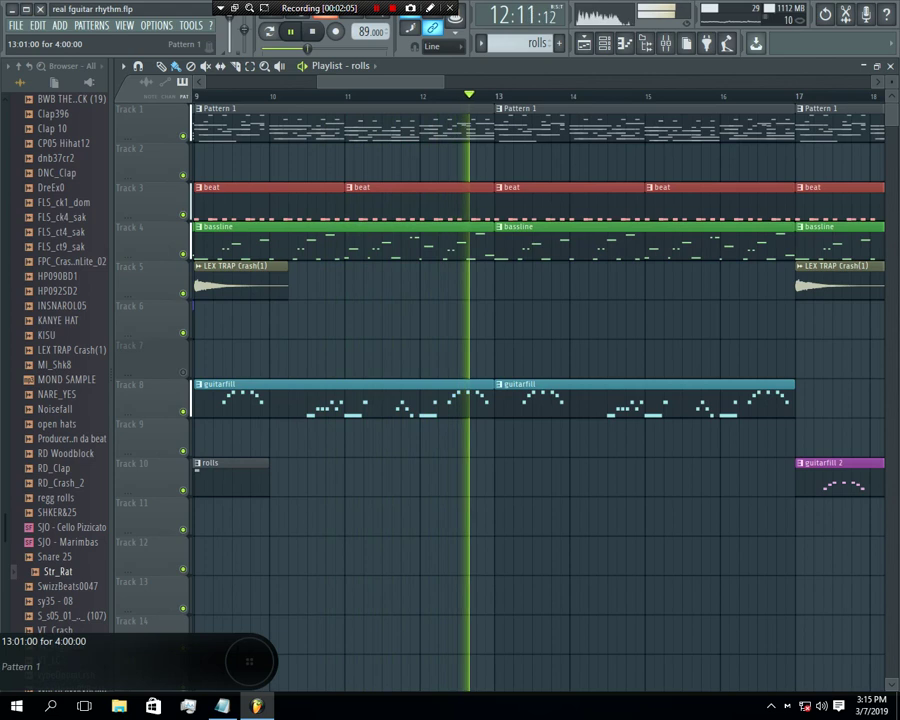
right_click(785, 10)
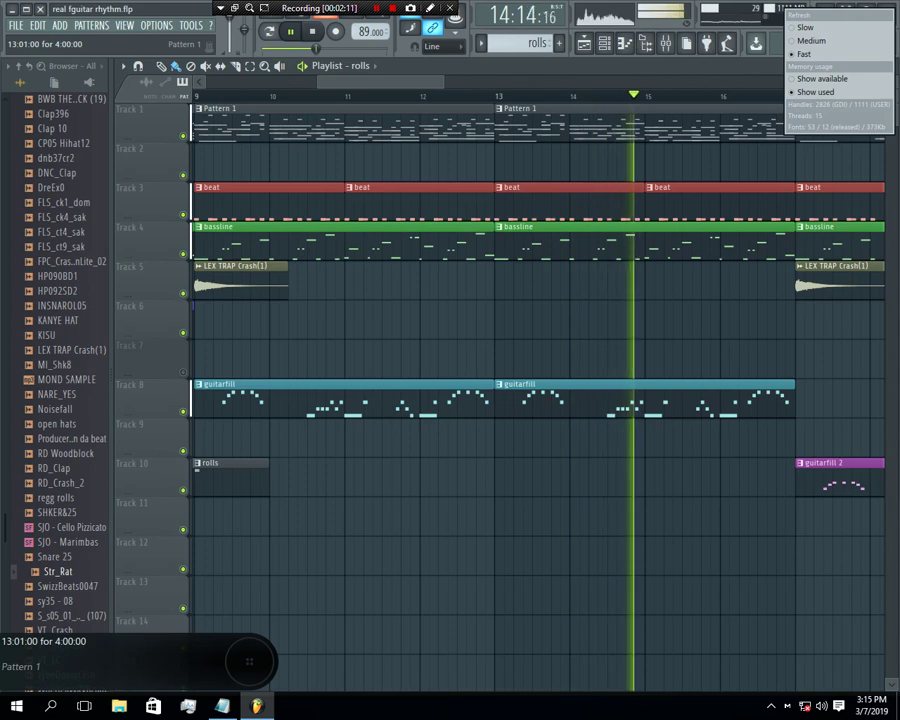
key("Escape")
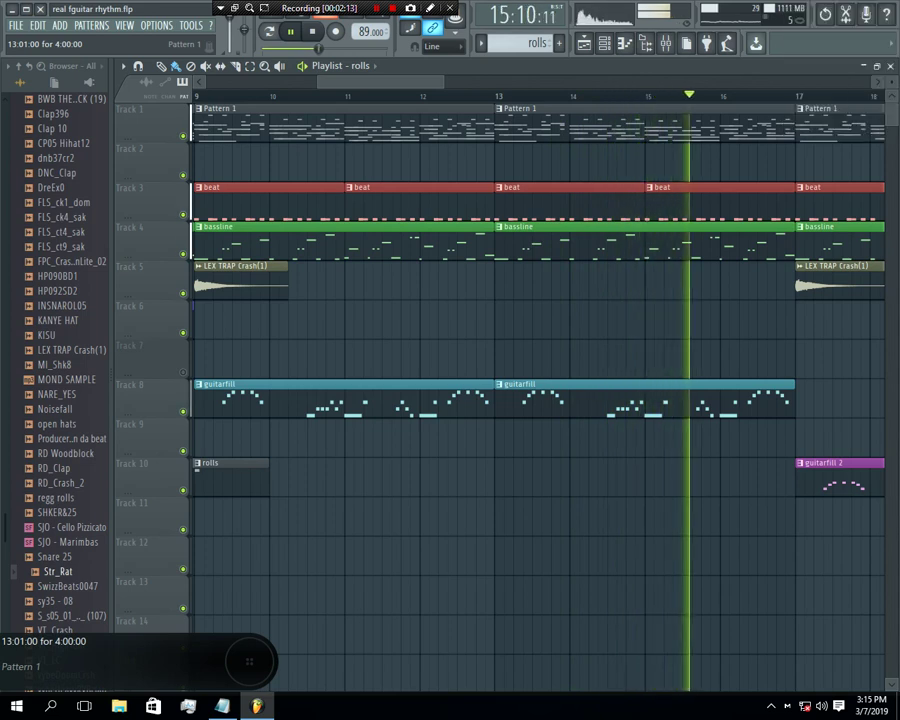
Step: Solo Track 1 in the playlist so only the Pattern 1 clips play
scroll(506, 330, "down", 1)
scroll(540, 380, "down", 3)
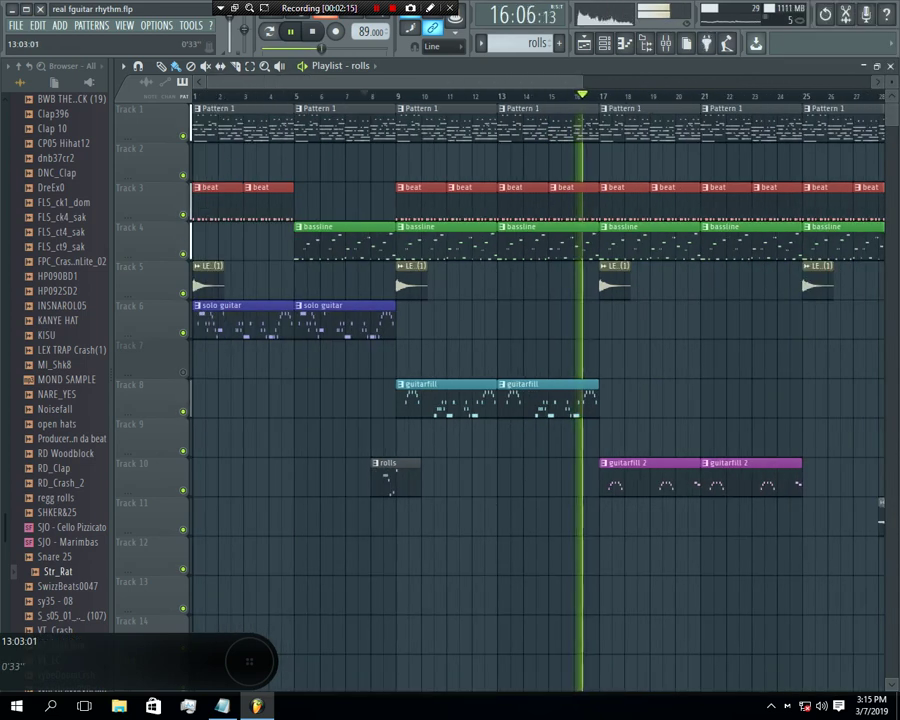
scroll(540, 380, "up", 3)
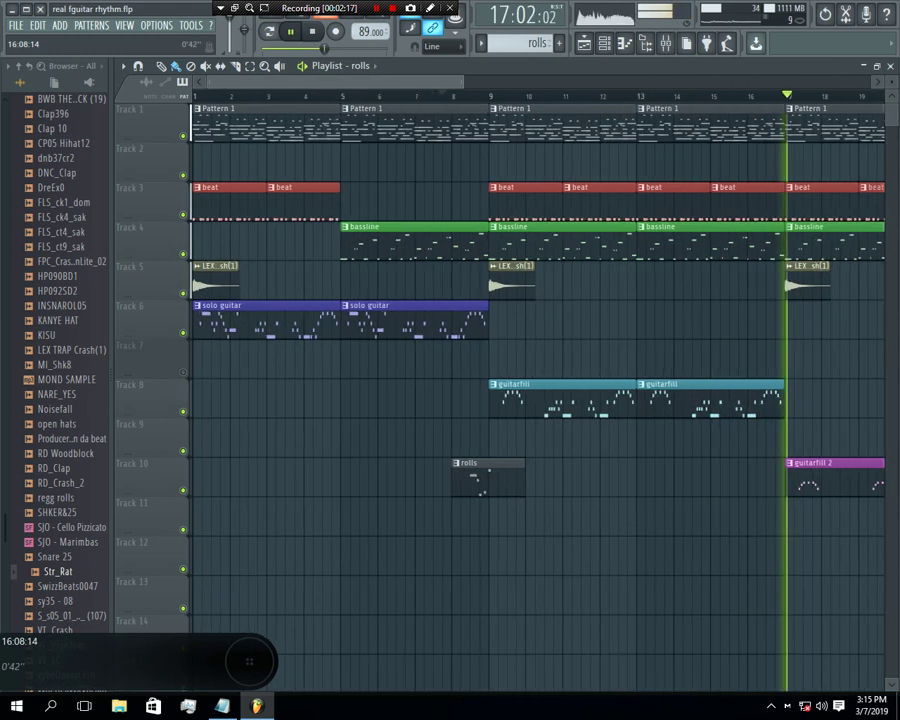
right_click(183, 136)
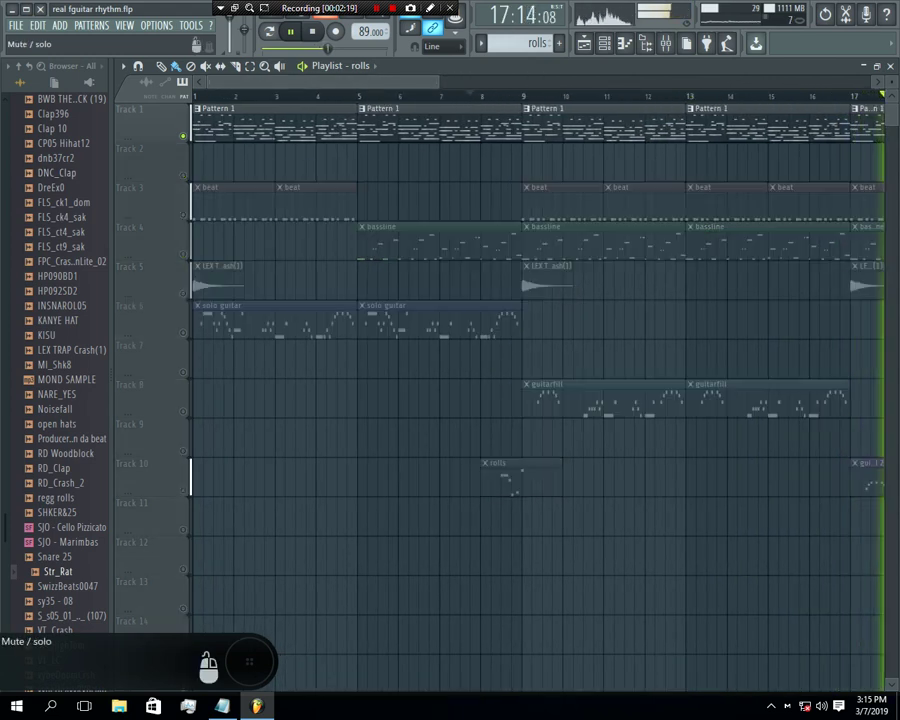
Step: Examine Pattern 1's RealGuitar notes, its channels and the RealGuitar instrument settings, and close the instrument window
double_click(237, 127)
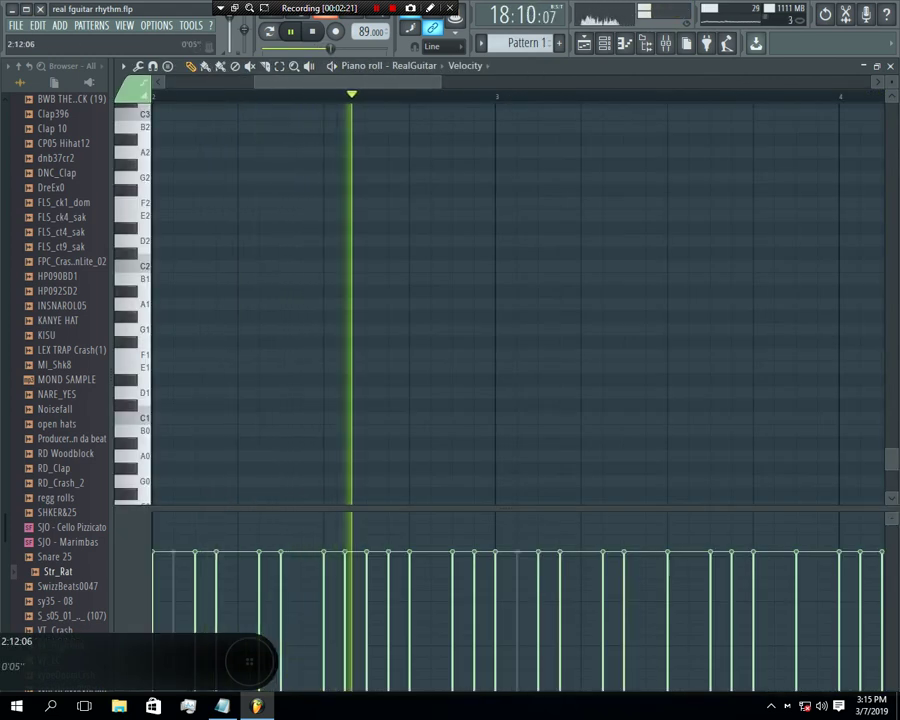
key("F6")
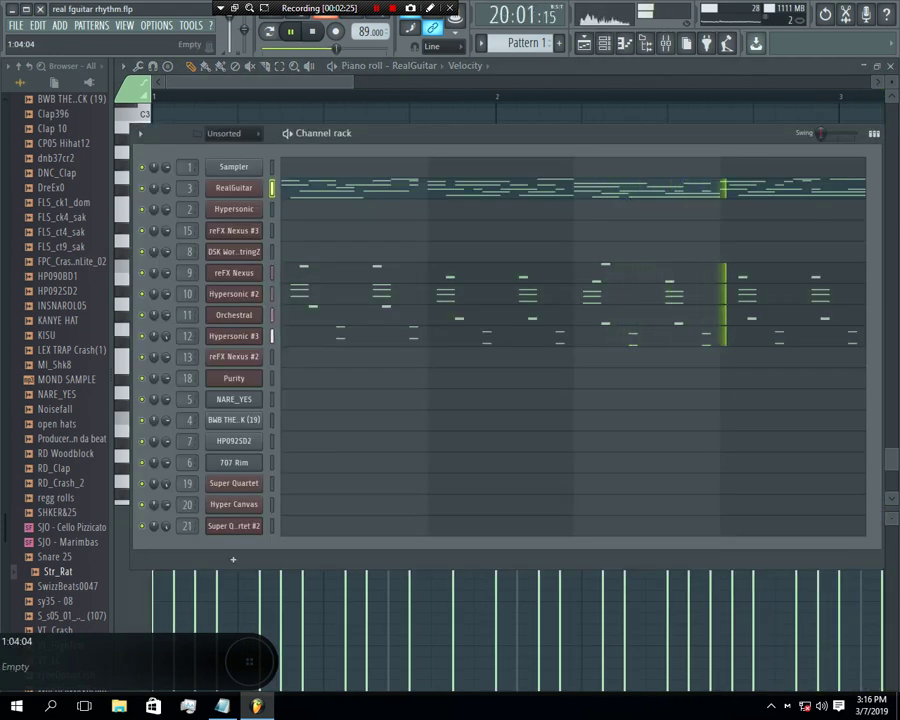
left_click(234, 188)
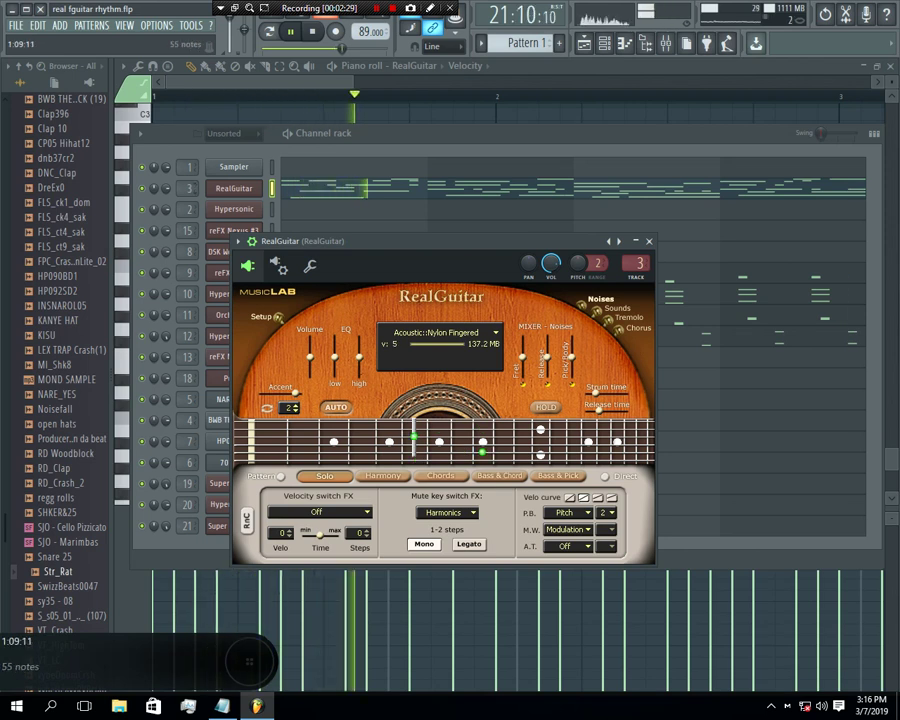
key("Escape")
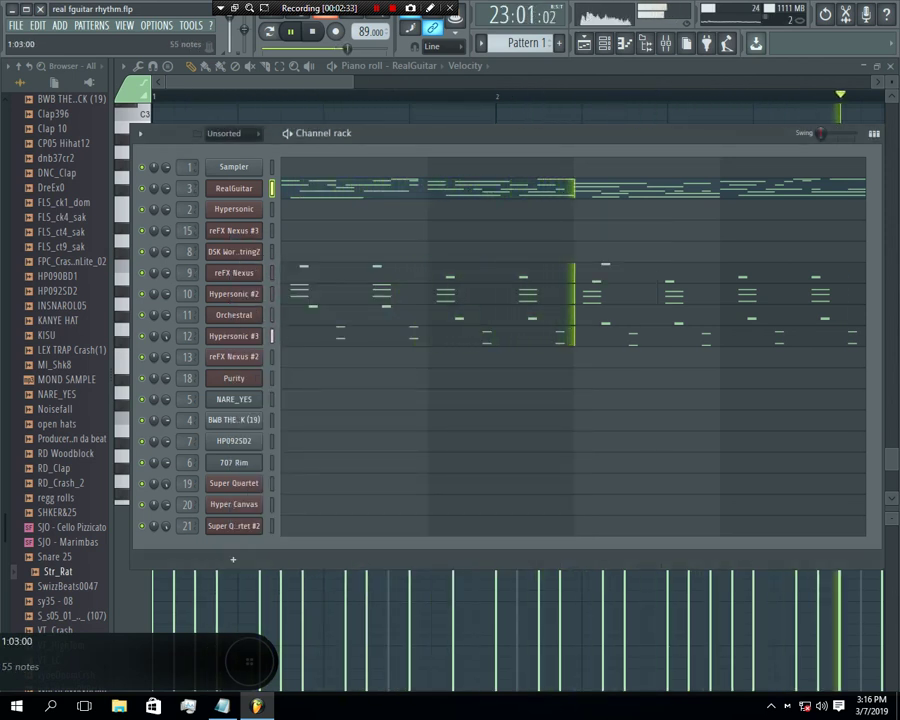
Step: Examine the RealGuitar notes of Pattern 1 in the piano roll across all four bars while the song plays
left_click(296, 189)
left_click(296, 189)
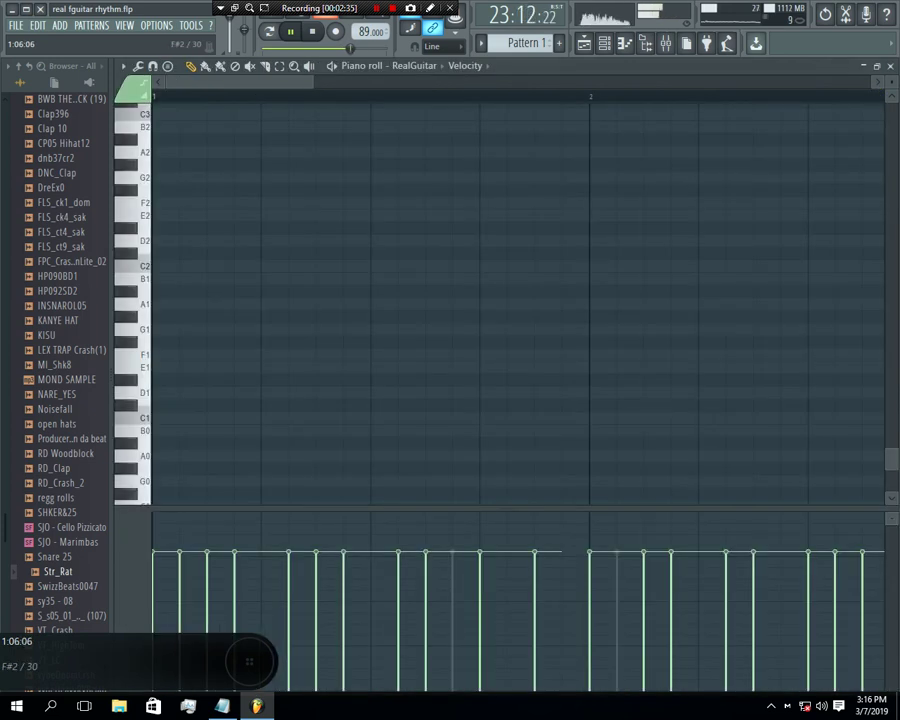
scroll(294, 220, "up", 10)
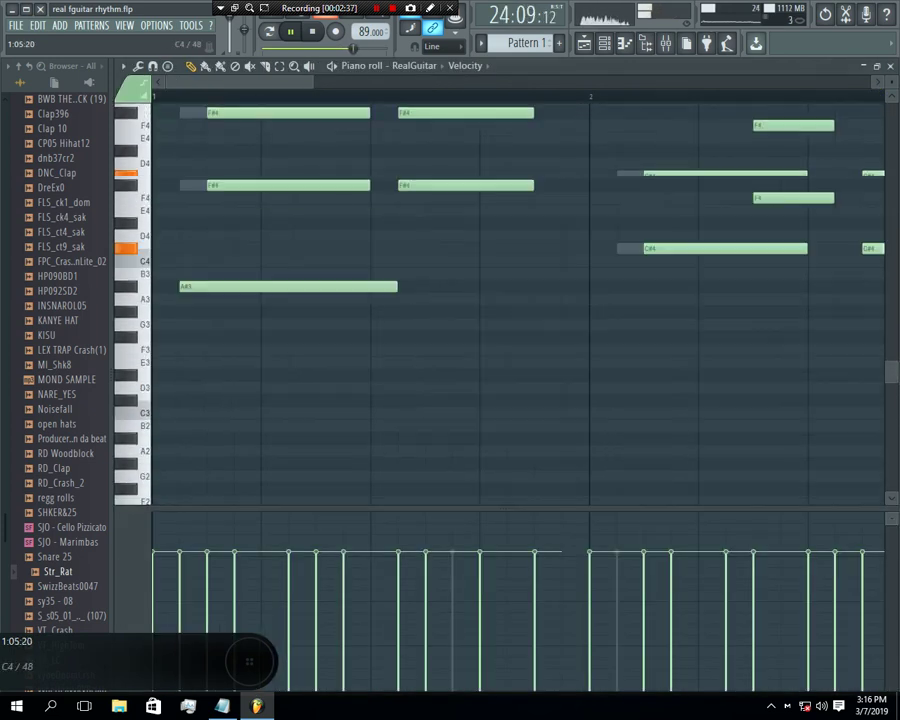
scroll(518, 300, "up", 4)
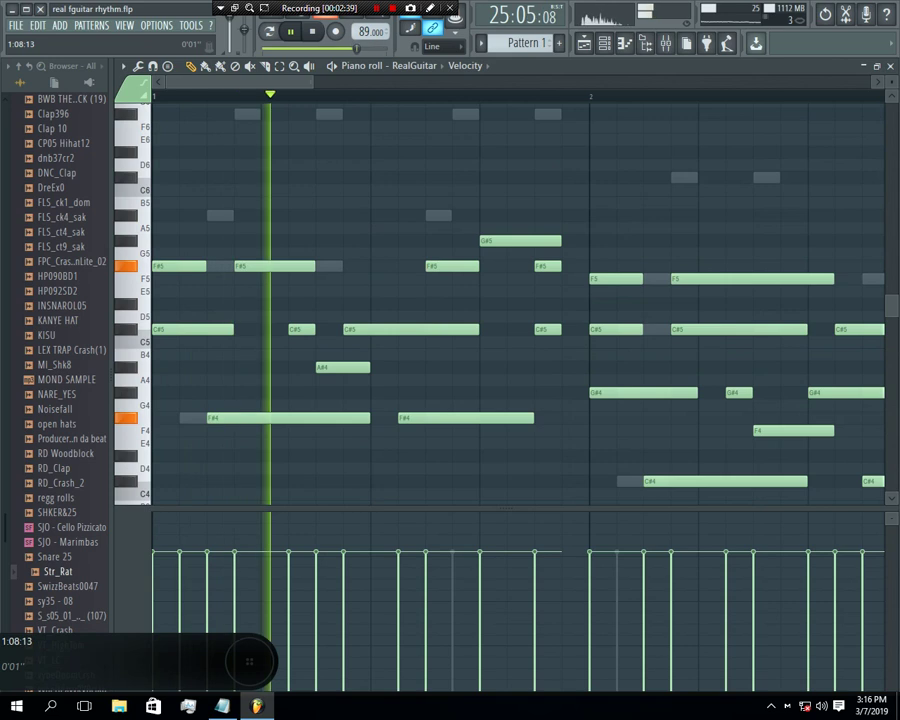
scroll(250, 178, "down", 2)
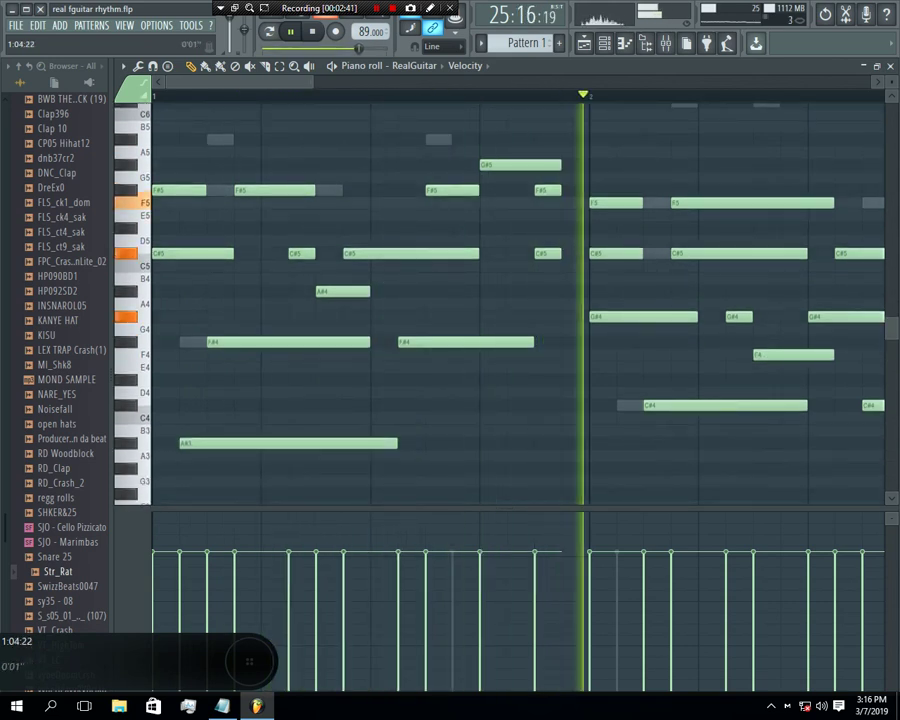
scroll(259, 96, "down", 1)
scroll(518, 300, "down", 6)
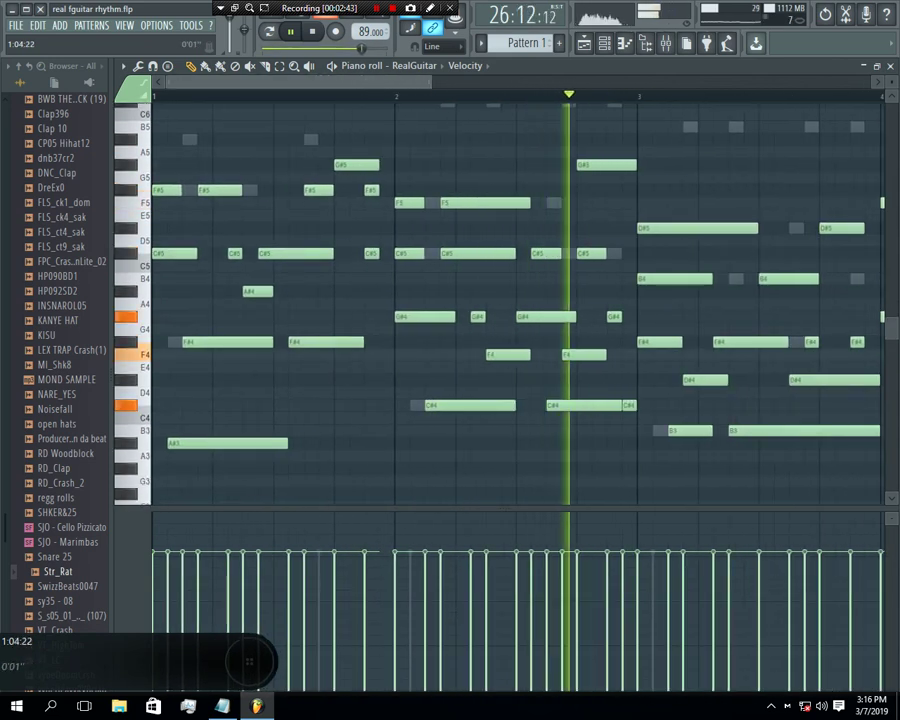
scroll(259, 96, "down", 3)
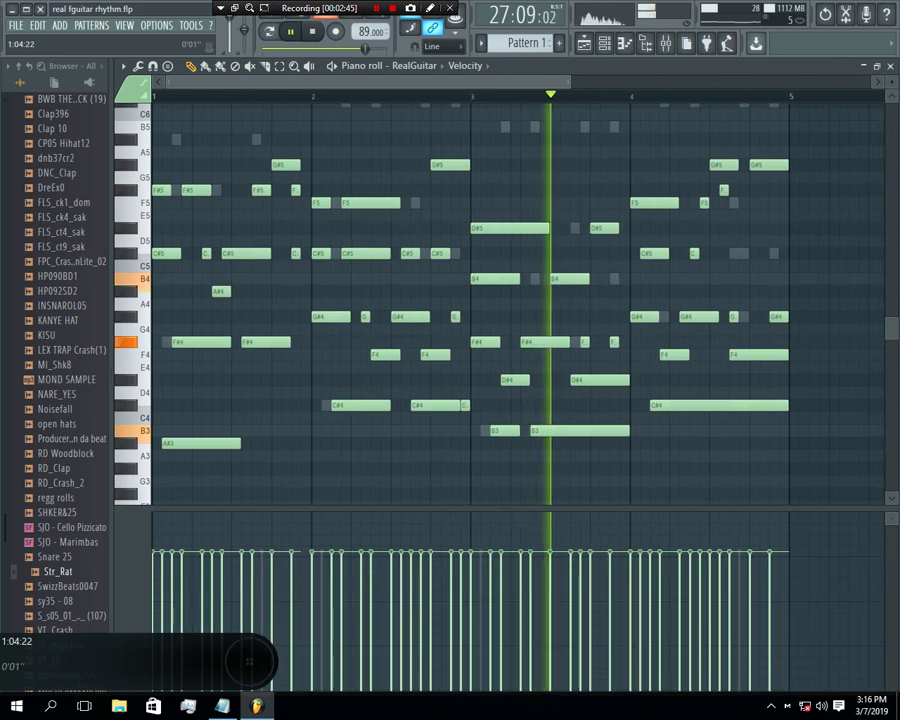
scroll(518, 300, "up", 3)
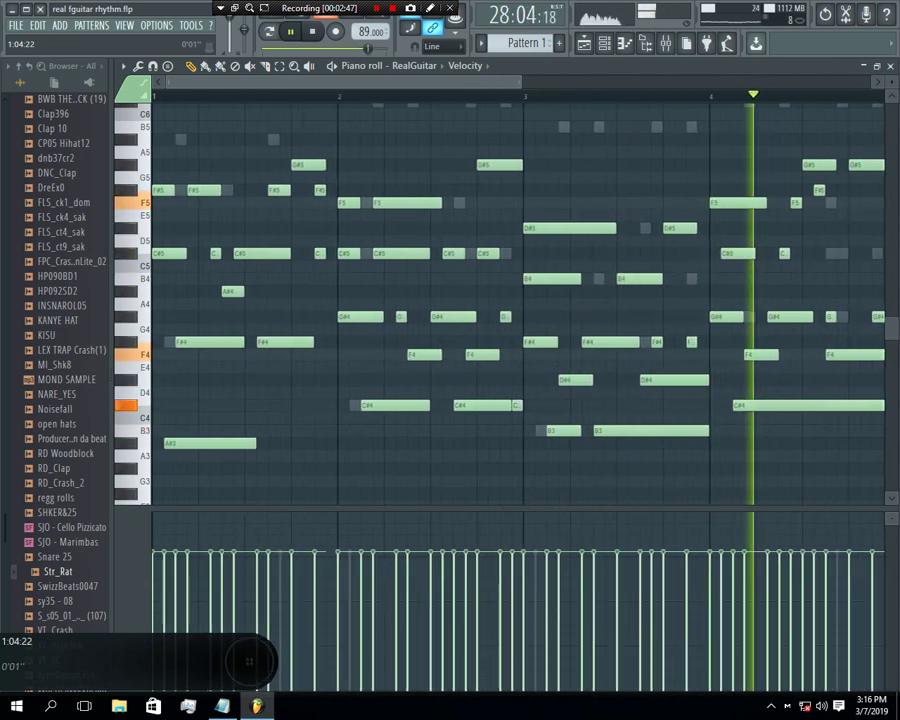
scroll(518, 300, "down", 1)
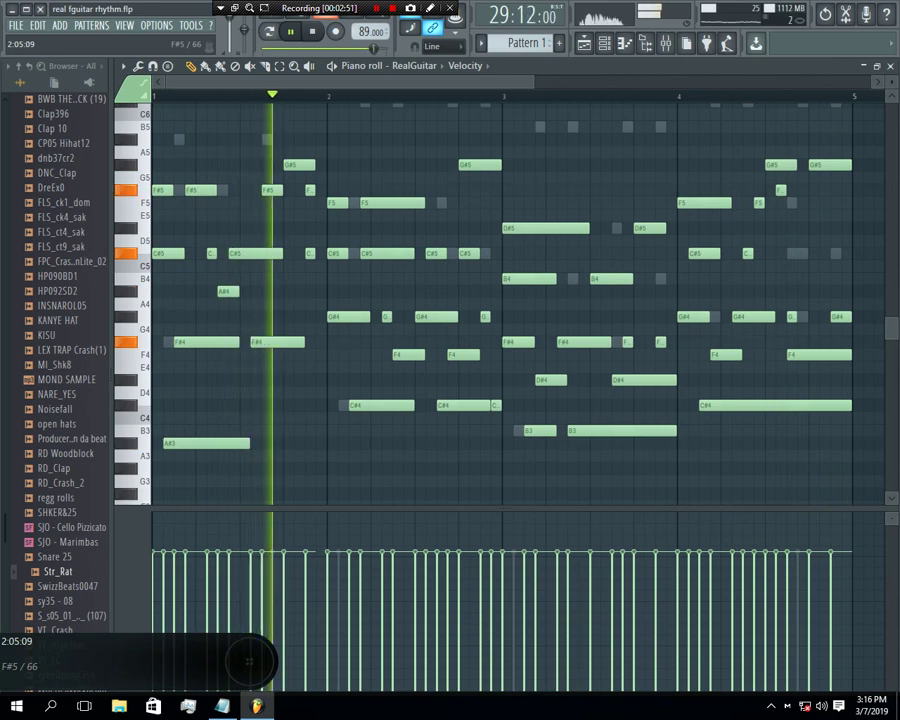
scroll(518, 300, "up", 1)
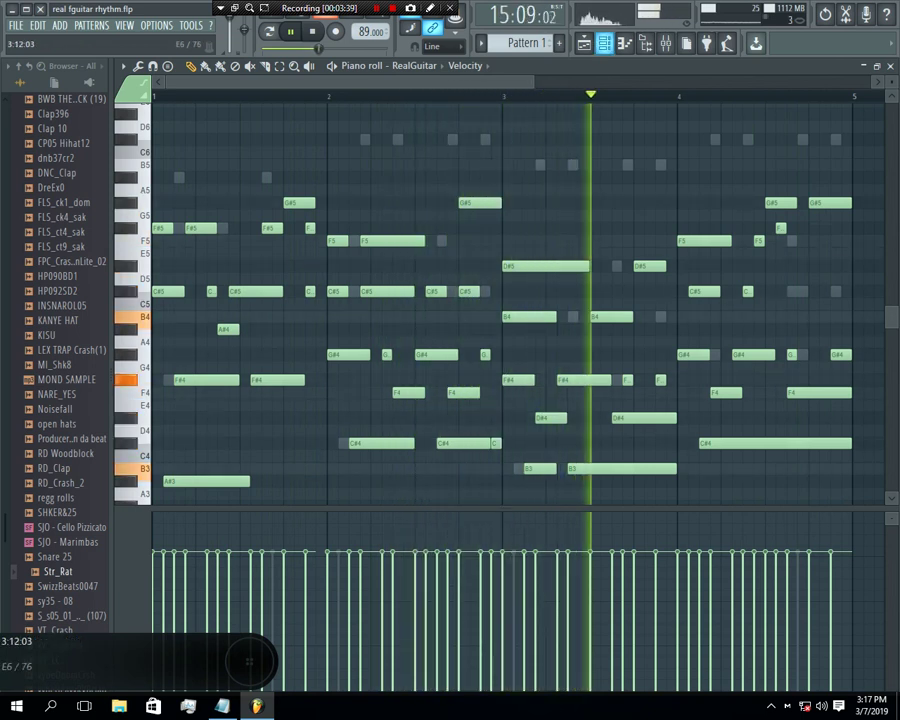
Step: Load the P-0 033 FullStrings Spiccato patch from the full string sections on part 1 of the Orchestral instrument
key("F6")
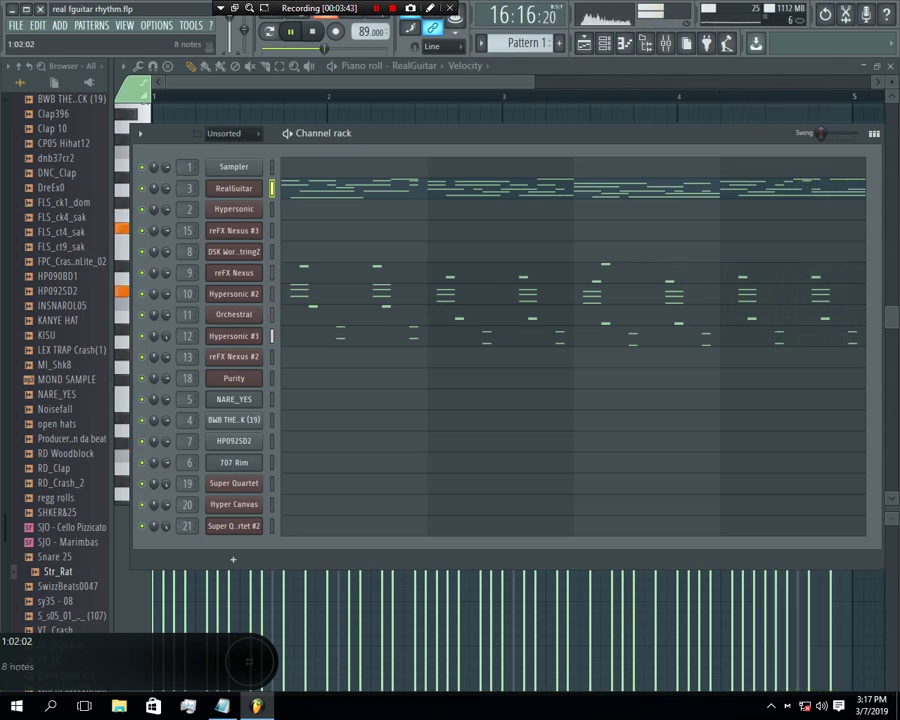
left_click(234, 315)
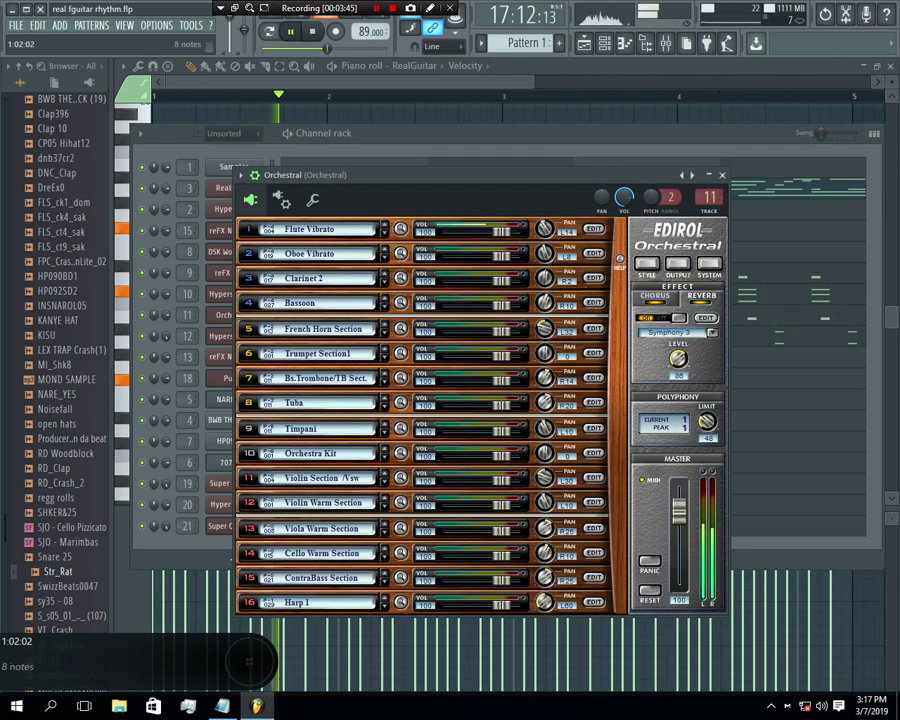
left_click(323, 230)
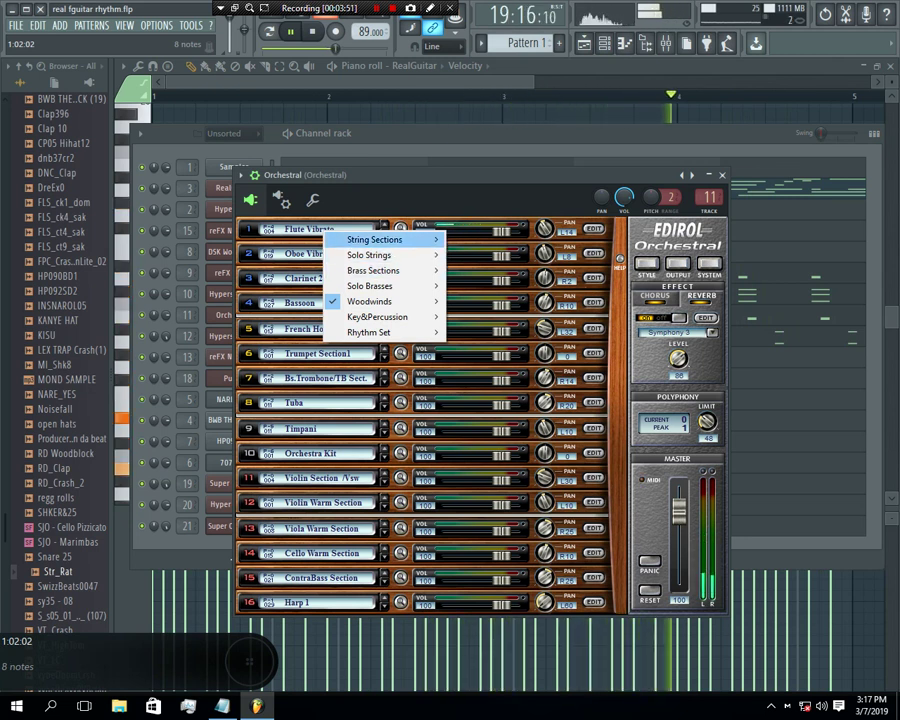
mouse_move(376, 240)
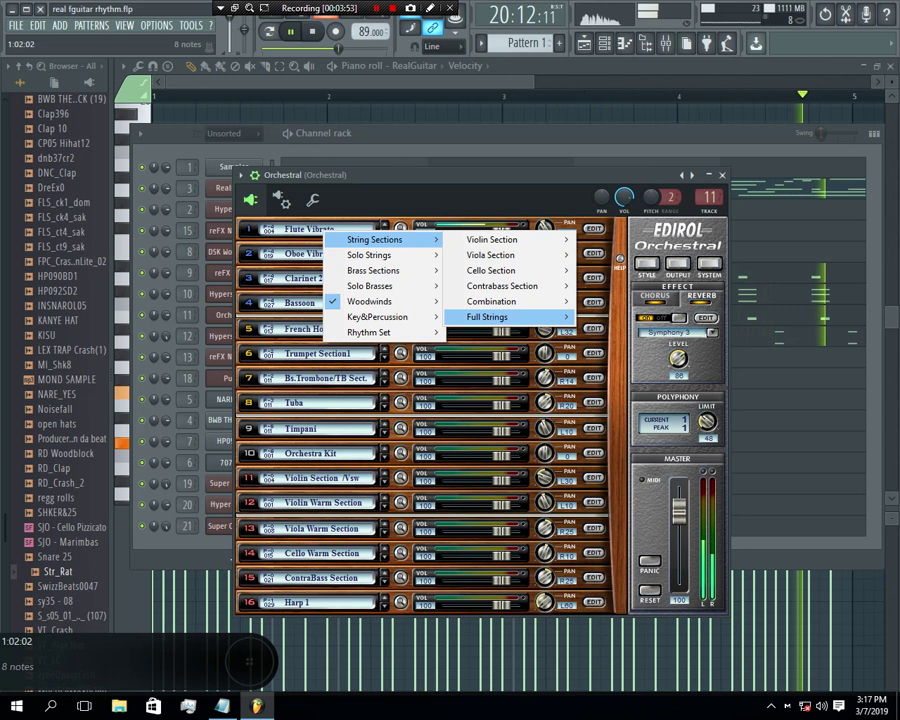
mouse_move(487, 316)
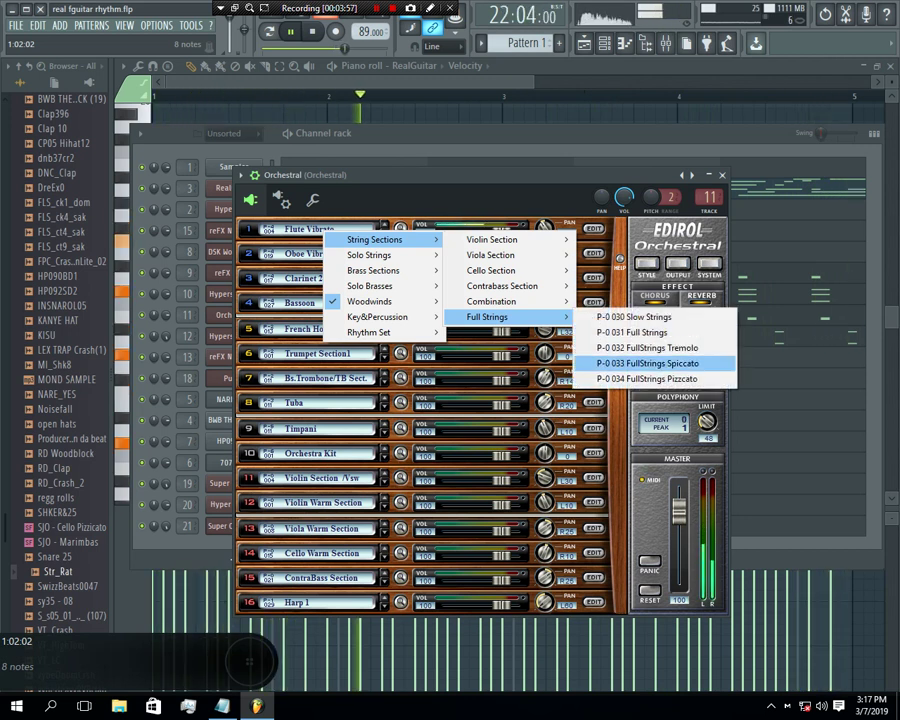
left_click(647, 363)
Step: Inspect the patches of Hypersonic #2 and Hypersonic #3, browse the latter's Strings category, and close both instrument windows
key("F6")
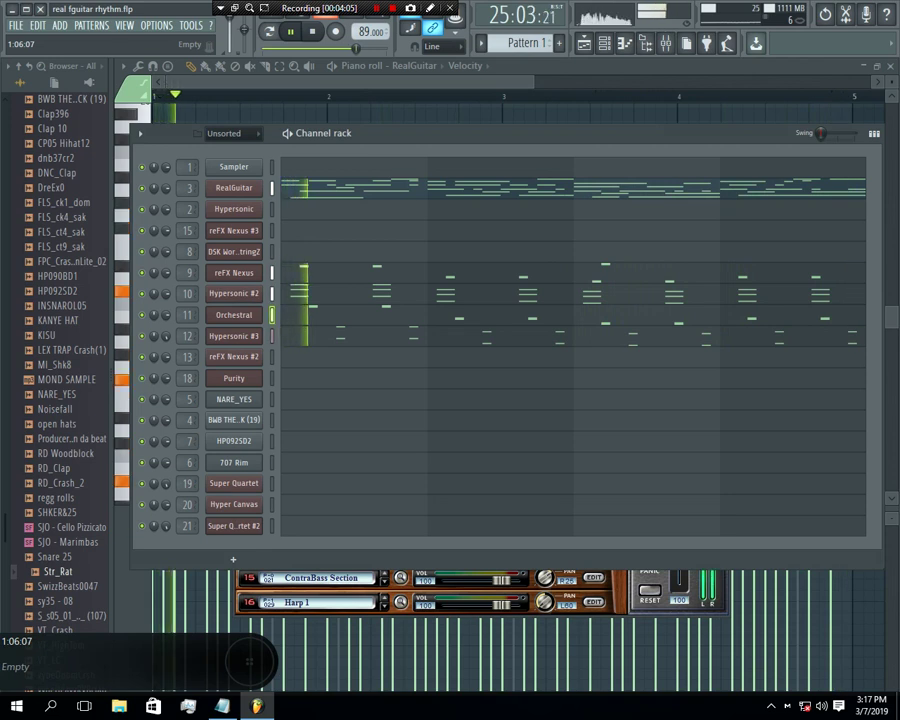
left_click(234, 294)
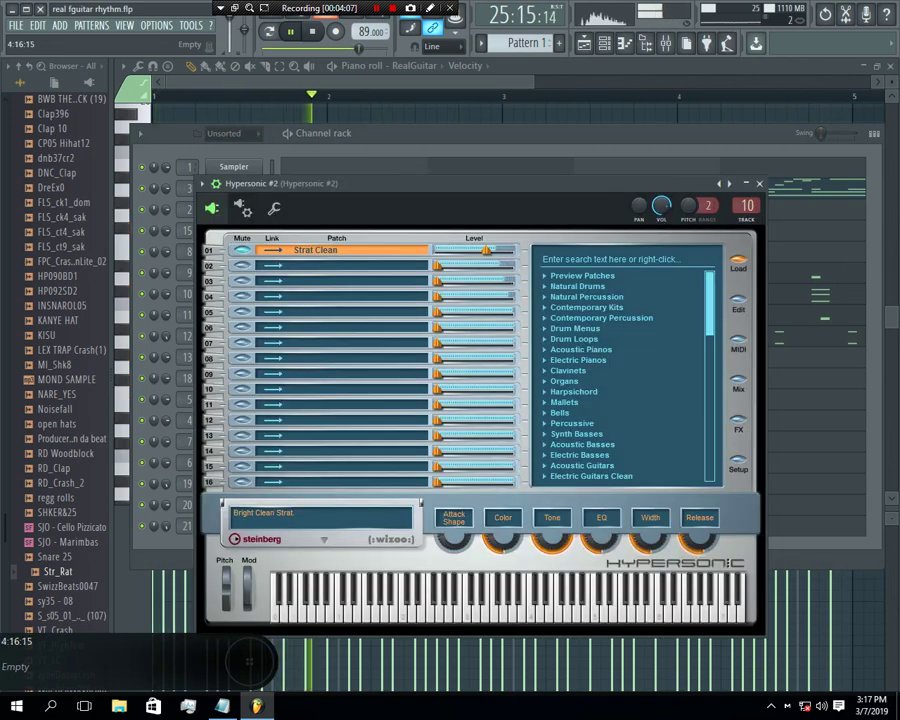
left_click(760, 184)
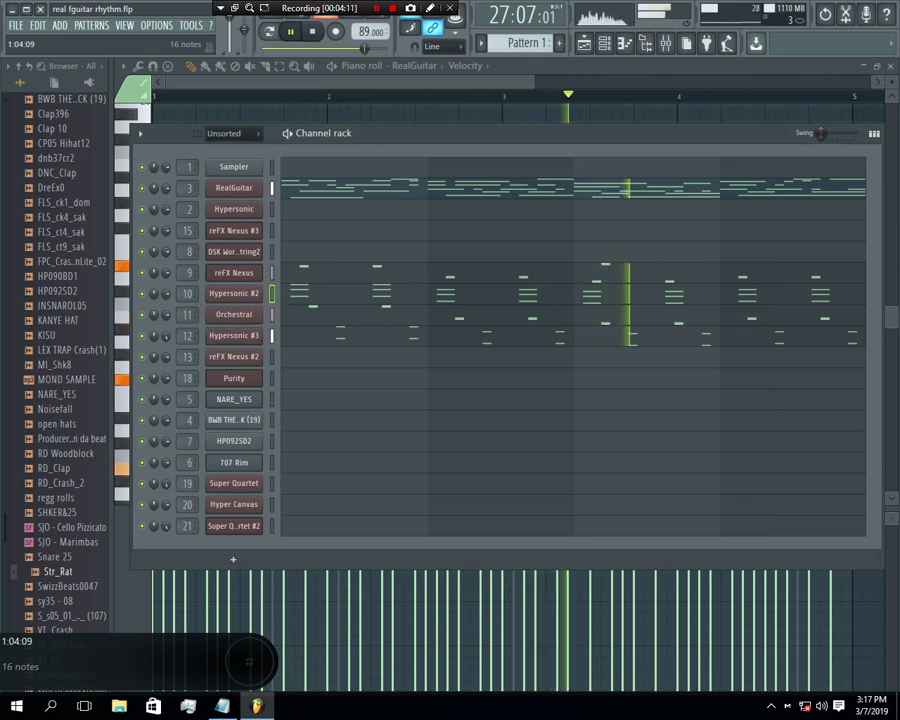
left_click(234, 336)
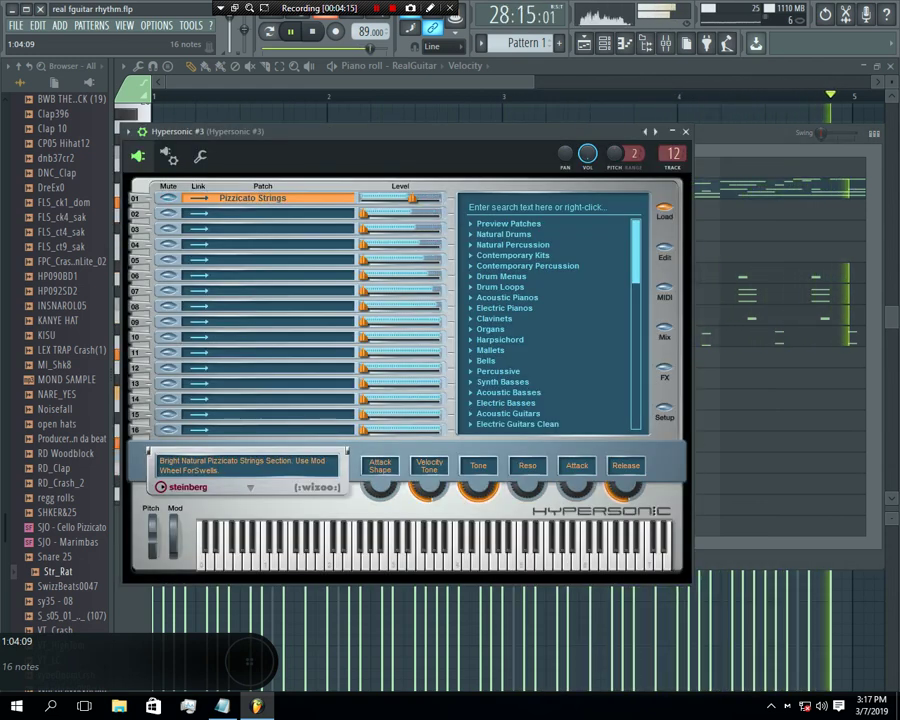
scroll(550, 320, "down", 4)
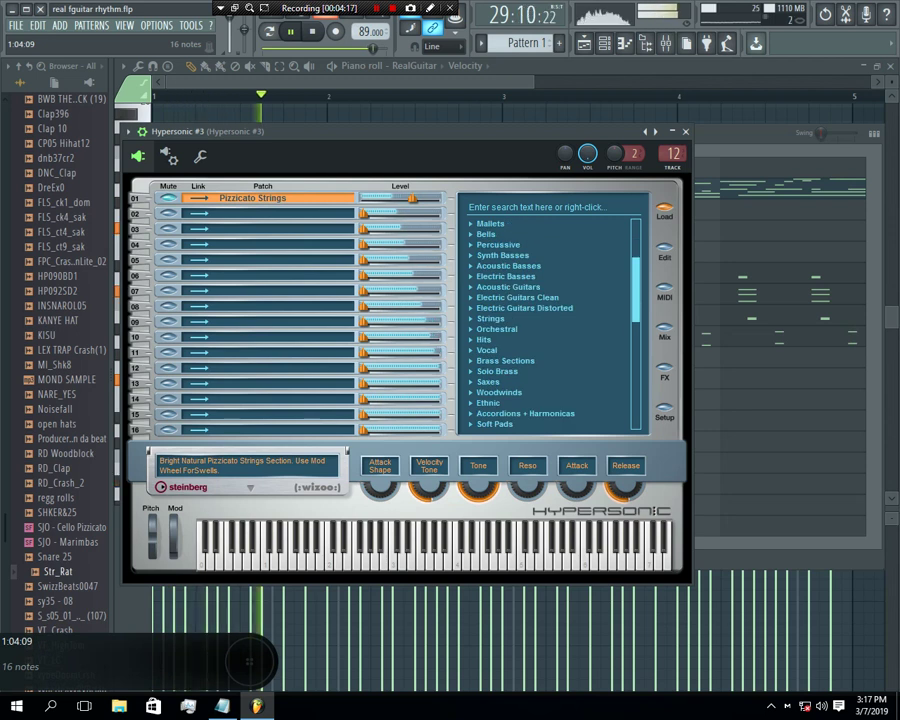
left_click(489, 319)
scroll(550, 320, "down", 3)
left_click(686, 132)
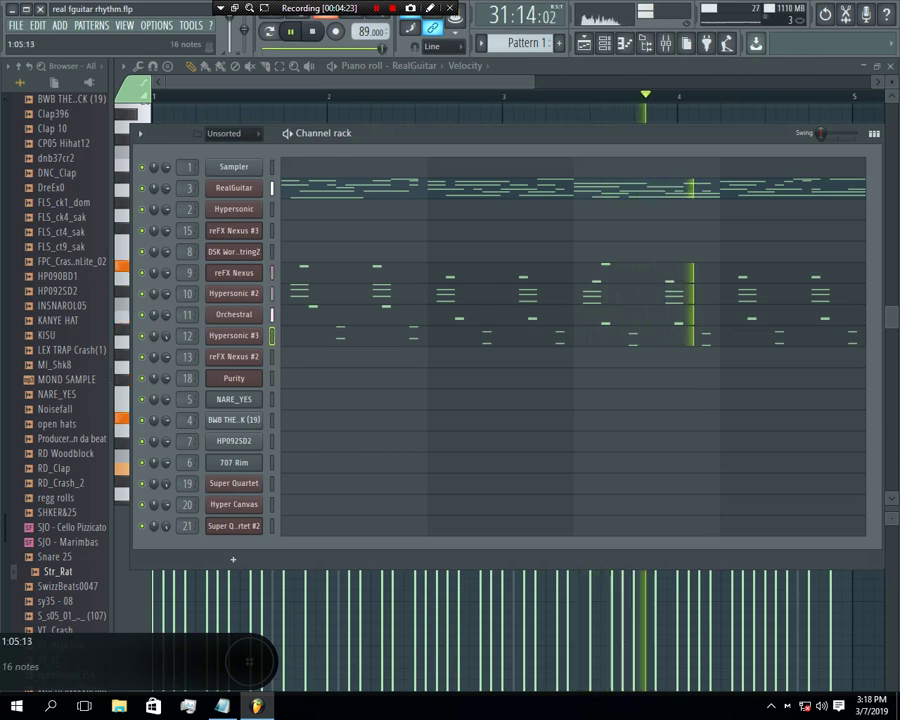
Step: Examine the Hypersonic #3 notes and the reFX Nexus notes of Pattern 1 in the piano roll
key("F7")
scroll(500, 300, "up", 3)
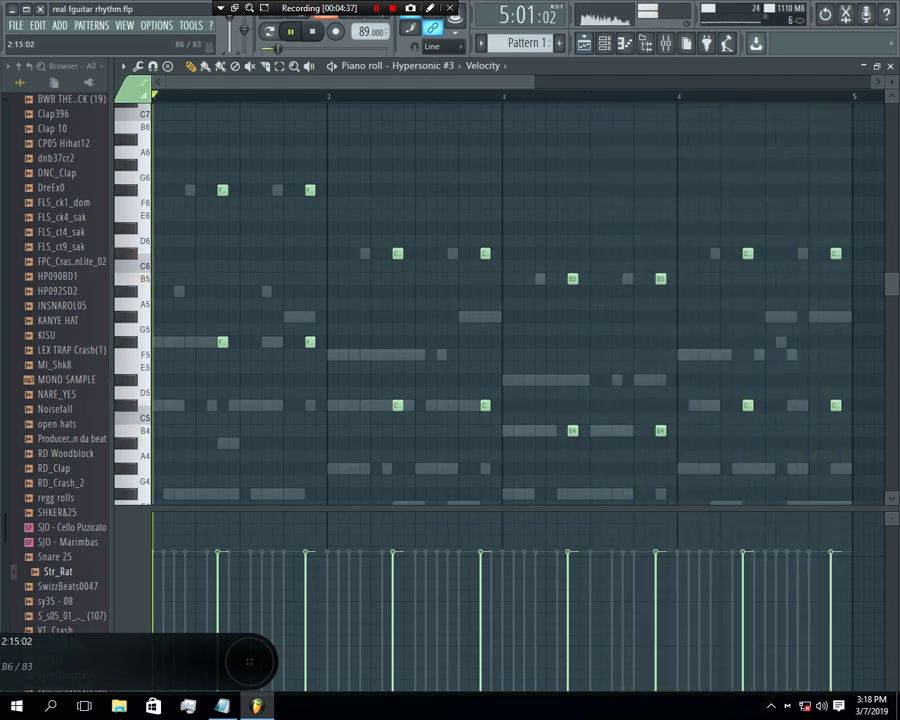
key("F6")
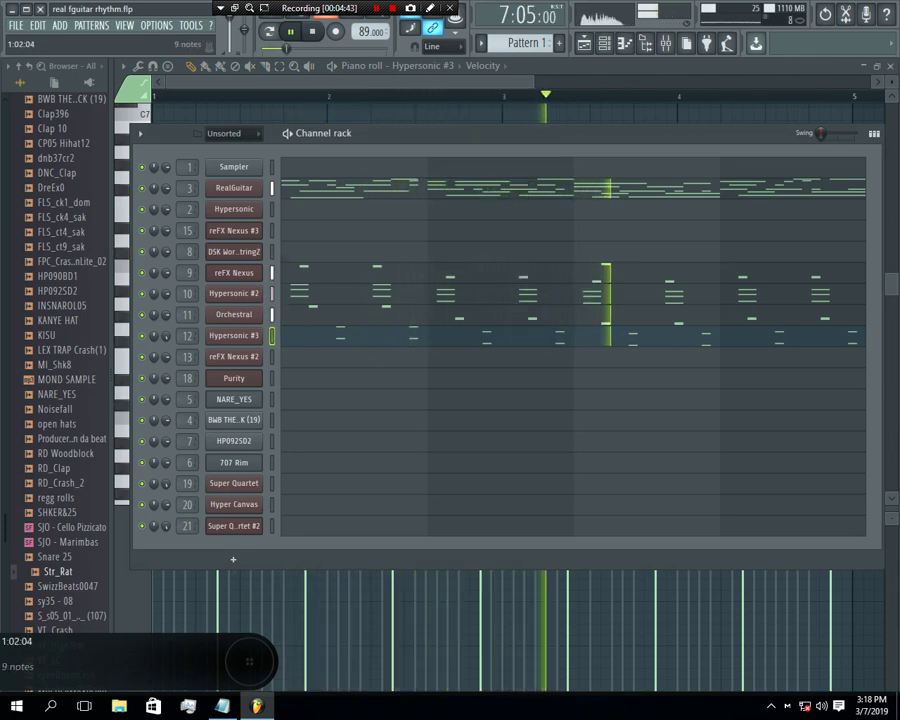
left_click(292, 268)
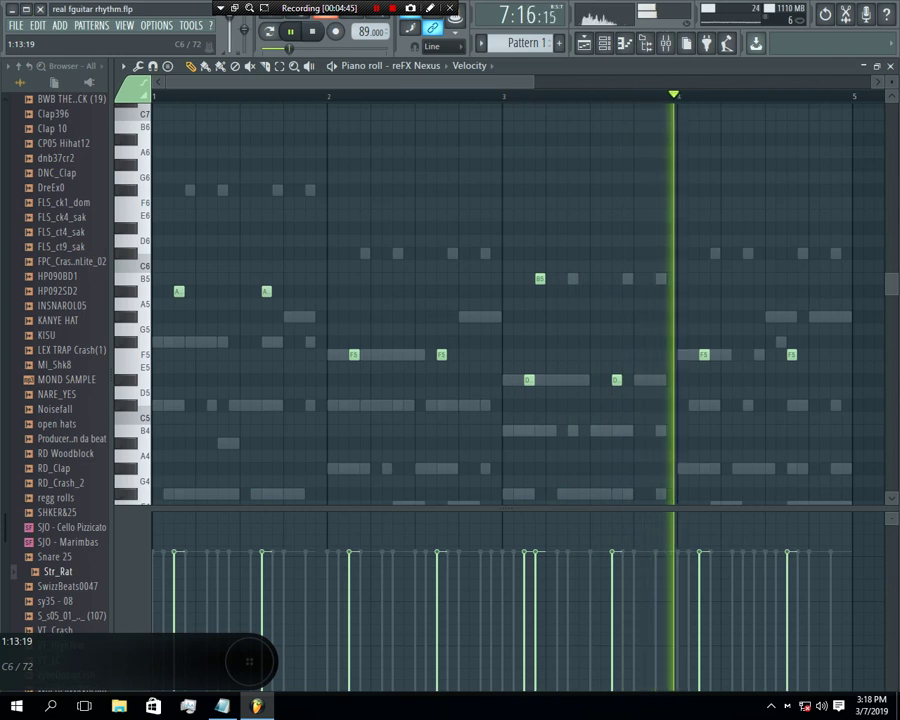
scroll(515, 300, "up", 3)
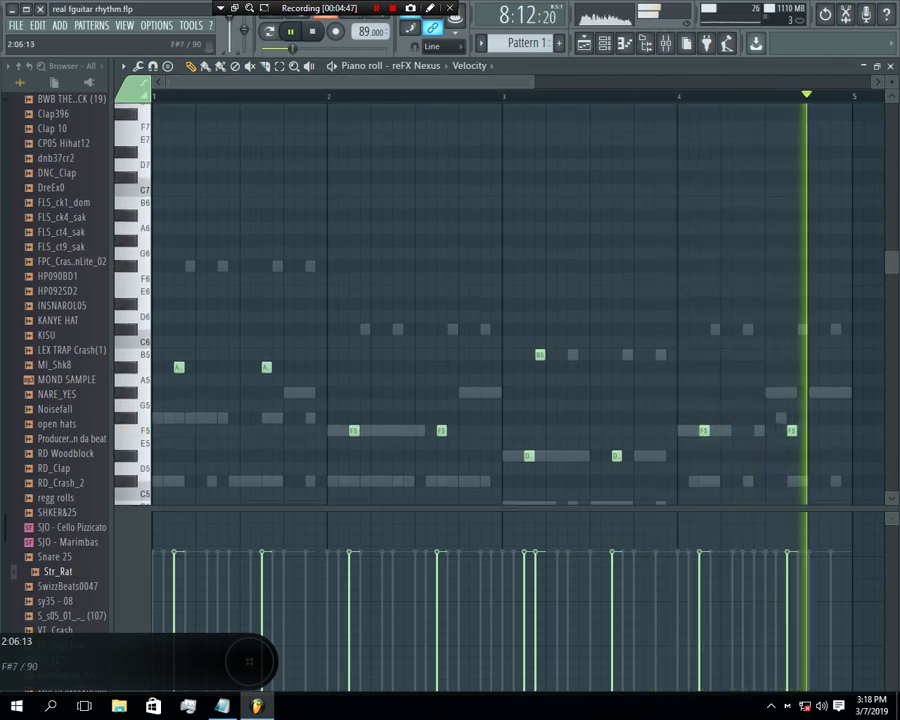
scroll(298, 96, "down", 3)
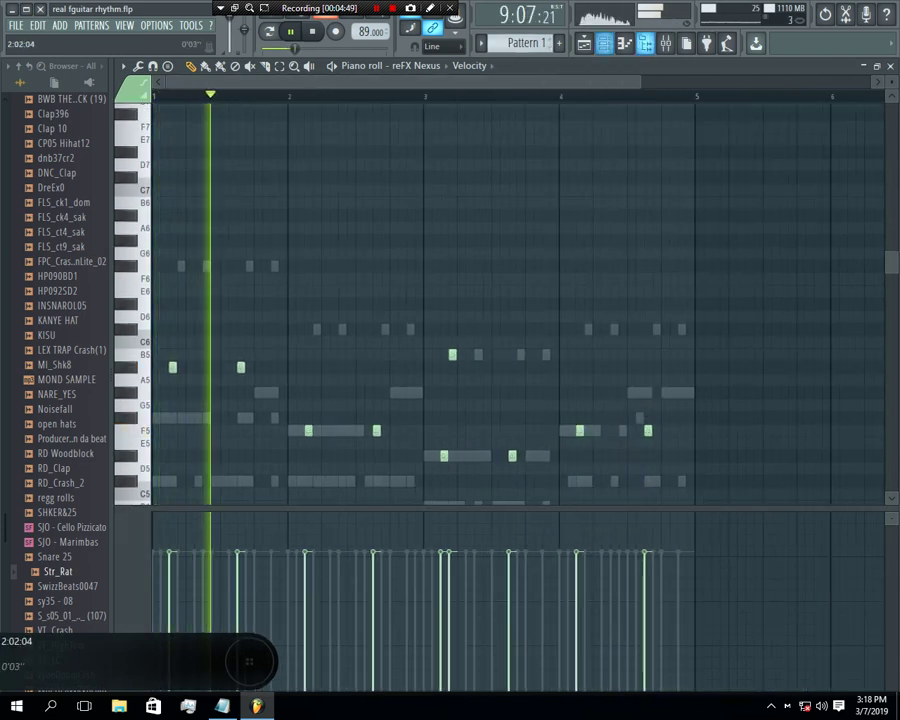
Step: Audition the reFX Nexus channel in solo while viewing its instrument preset, and bring all channels back in
key("F6")
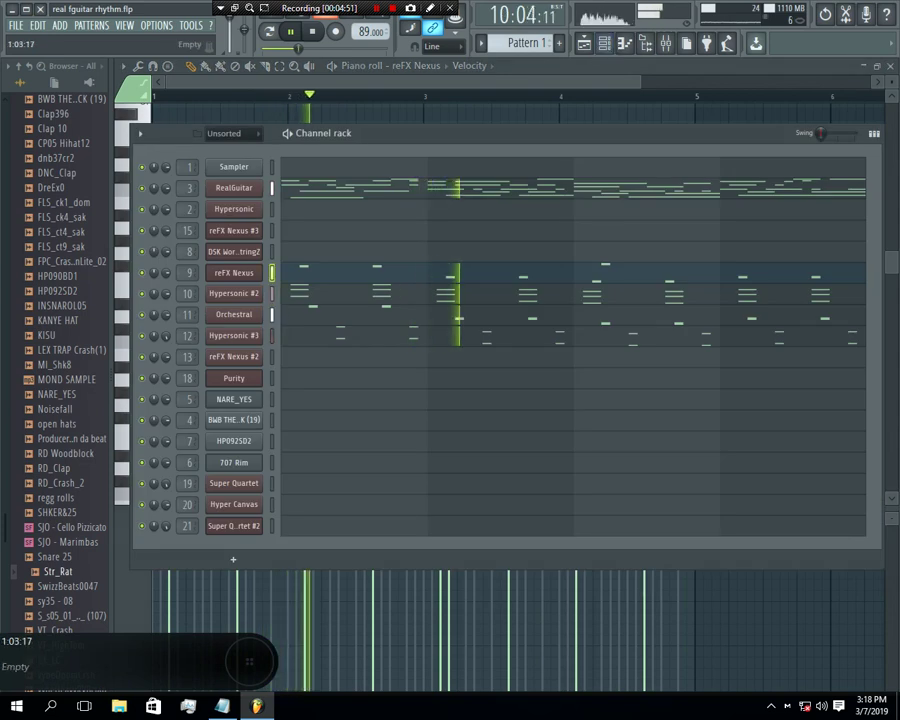
right_click(141, 272)
left_click(160, 284)
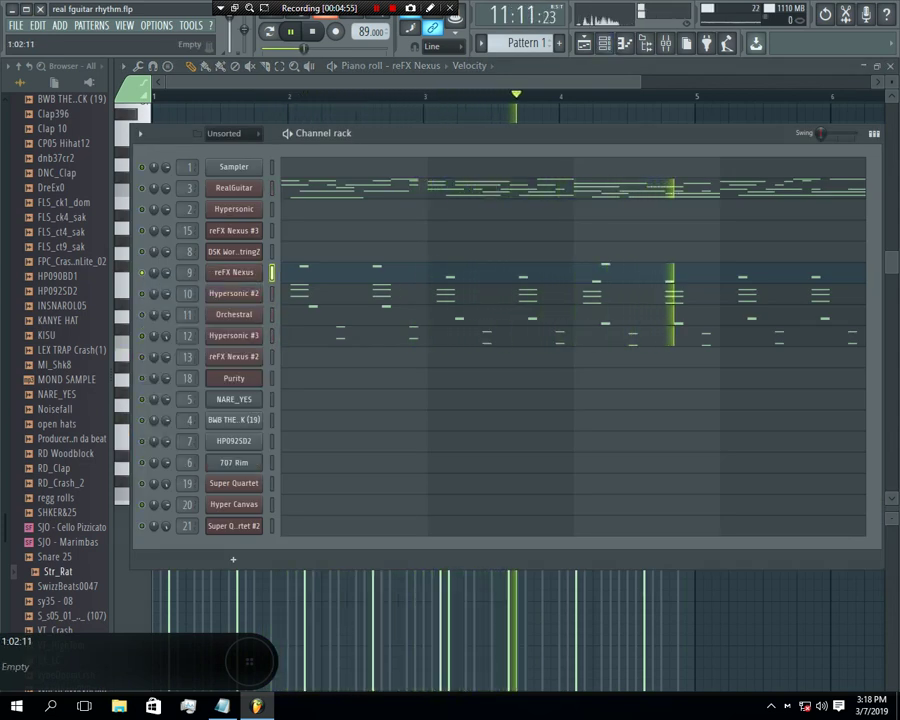
left_click(234, 272)
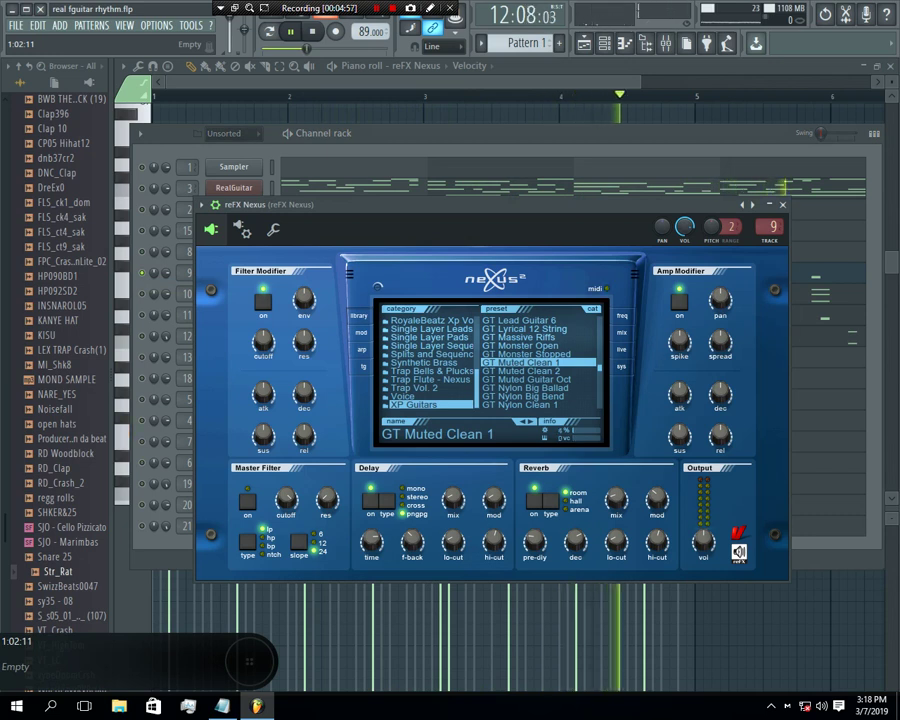
left_click_drag(340, 204, 327, 179)
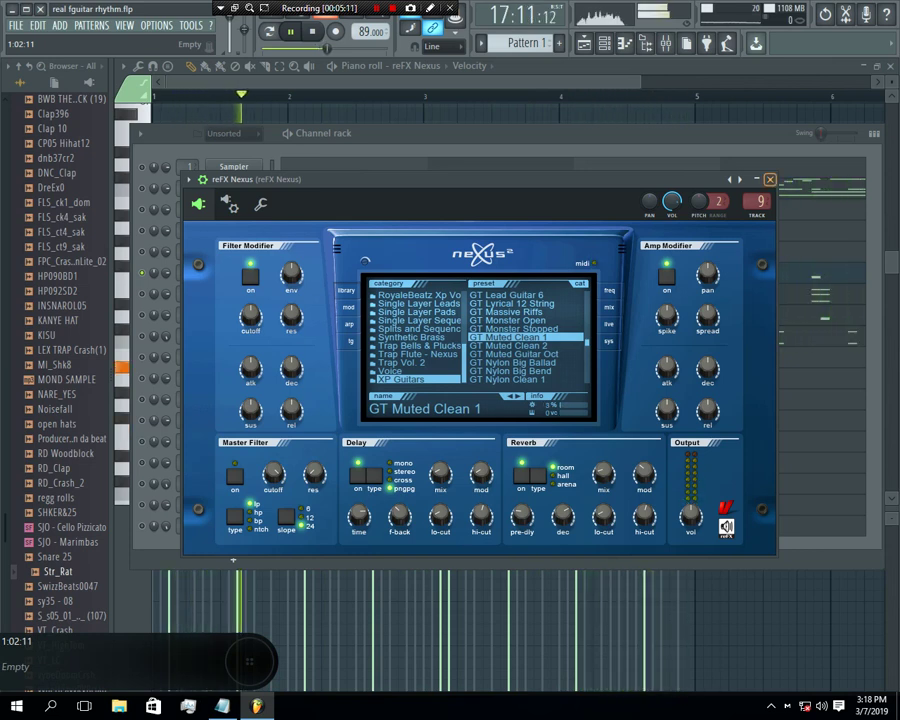
left_click(769, 179)
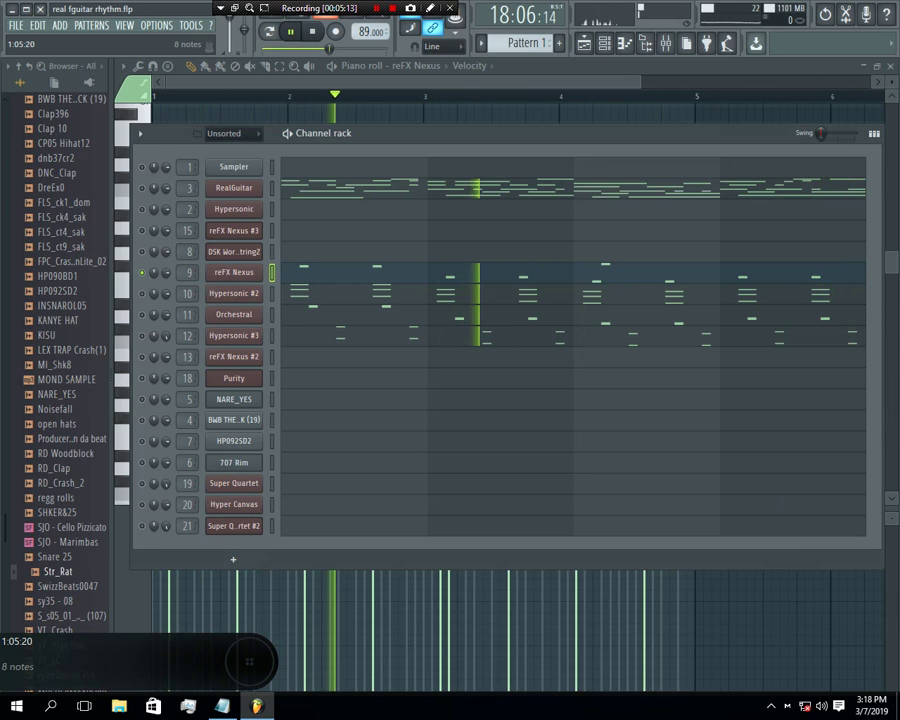
right_click(142, 272)
left_click(164, 283)
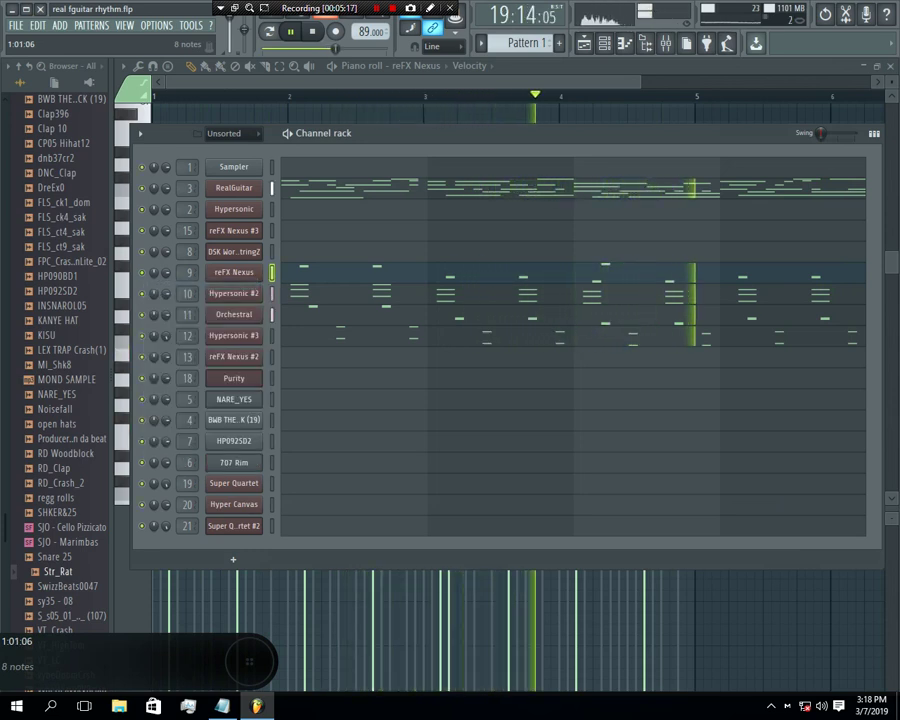
Step: Examine the Orchestral notes of Pattern 1, and return to a closer view of the RealGuitar notes
left_click(312, 315)
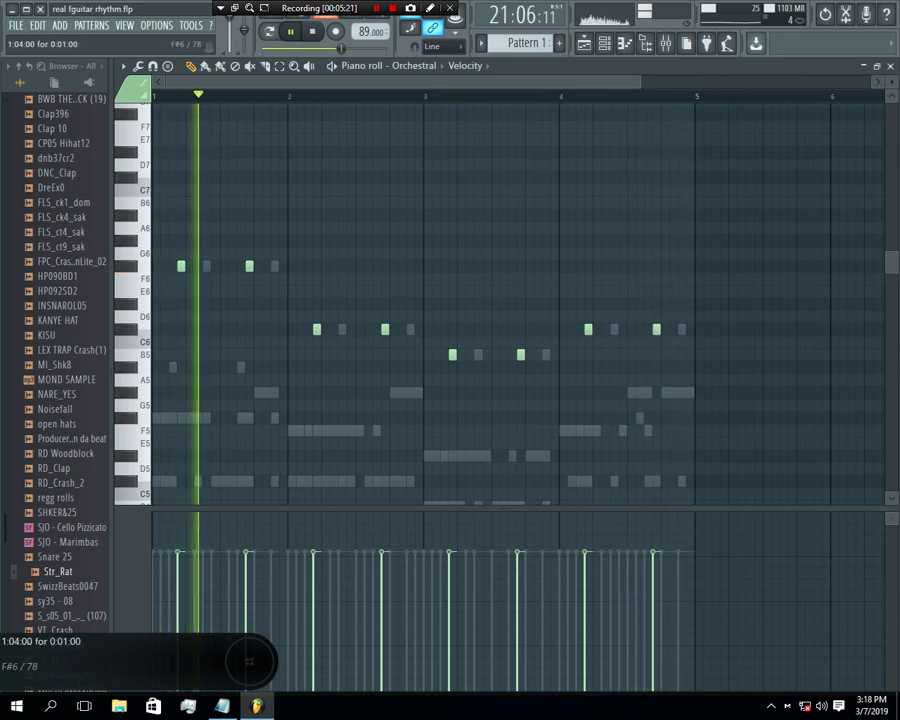
key("F6")
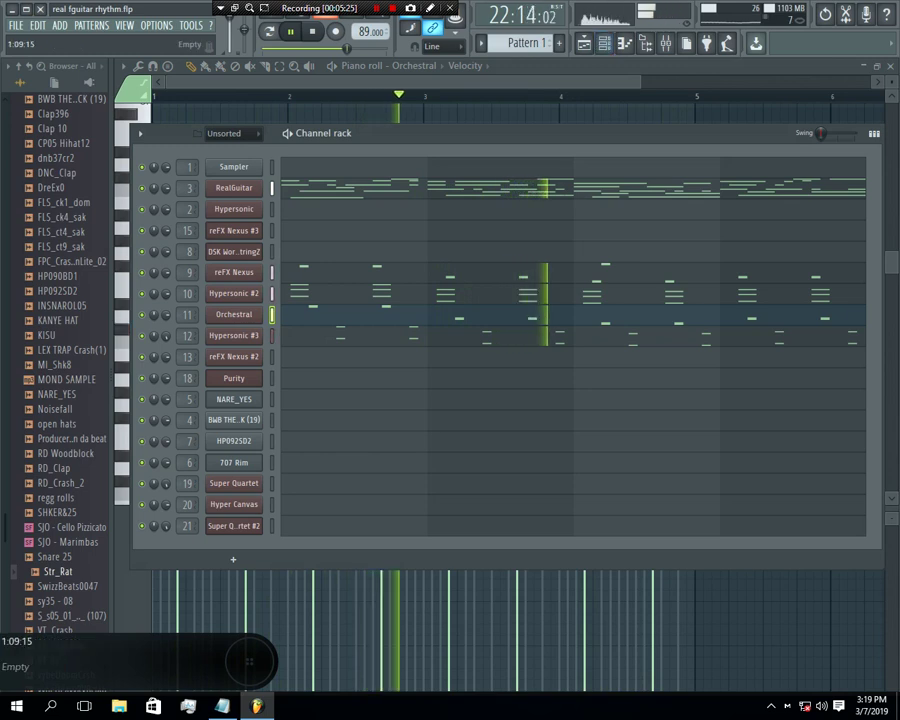
left_click(421, 189)
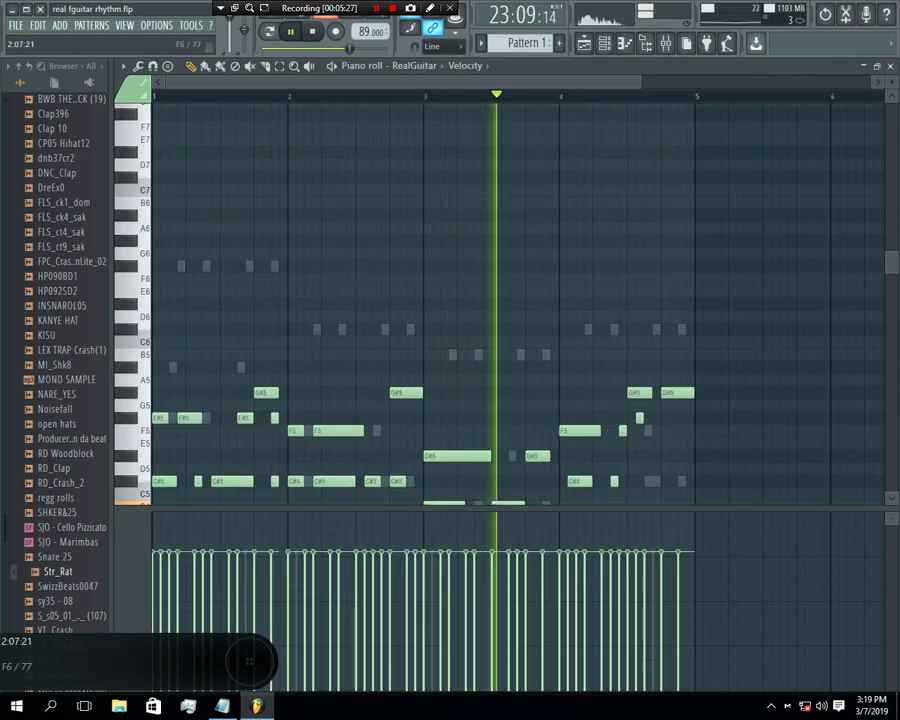
scroll(520, 300, "down", 5)
left_click_drag(637, 82, 508, 82)
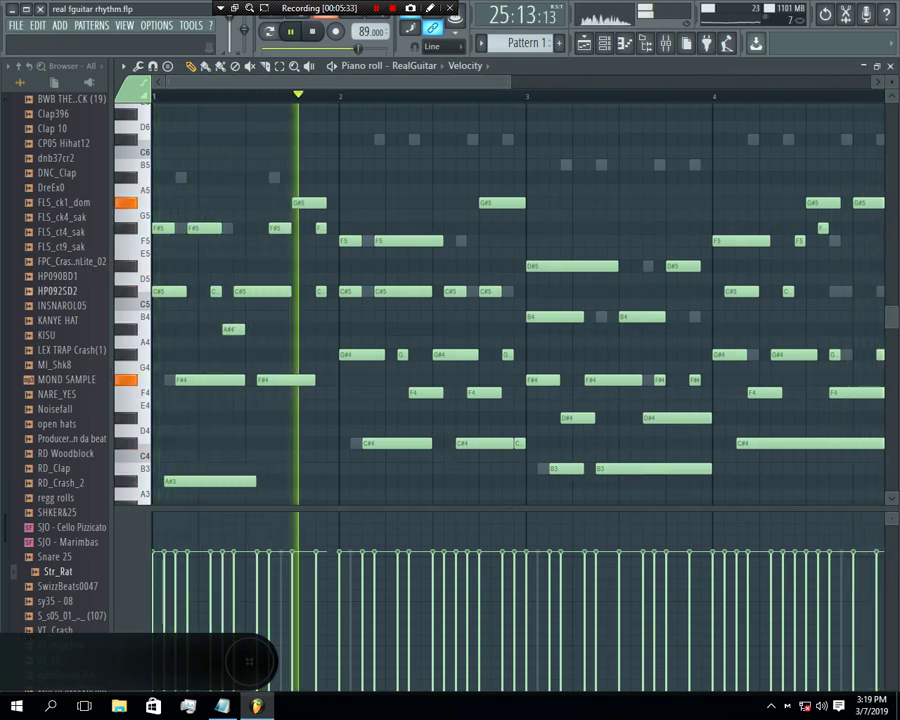
Step: Solo the beat track in the playlist and bring up the beat pattern's channels
scroll(433, 490, "down", 1)
scroll(518, 300, "down", 2)
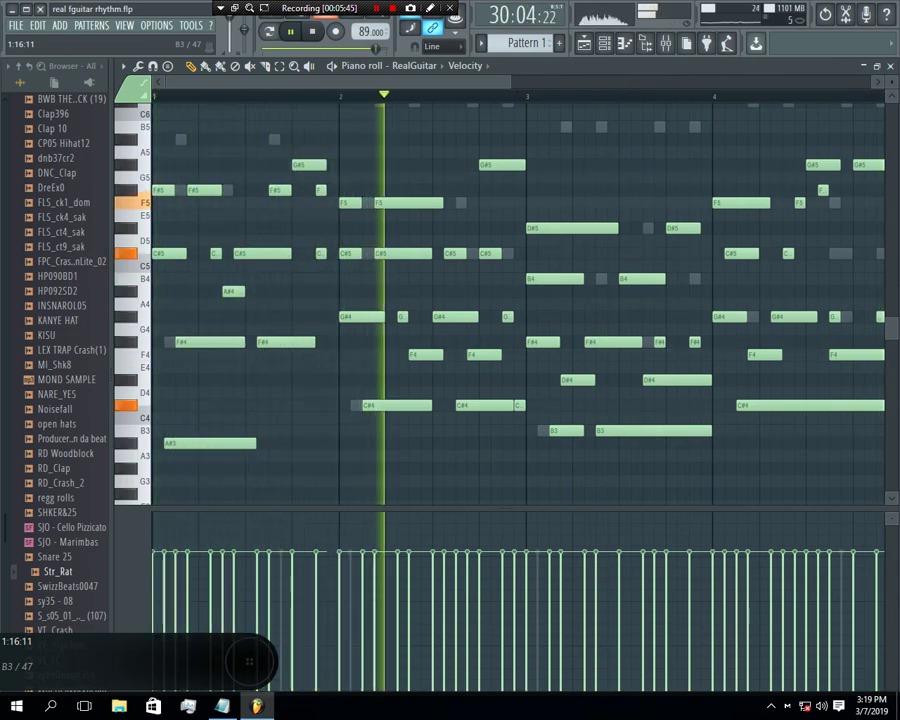
key("F6")
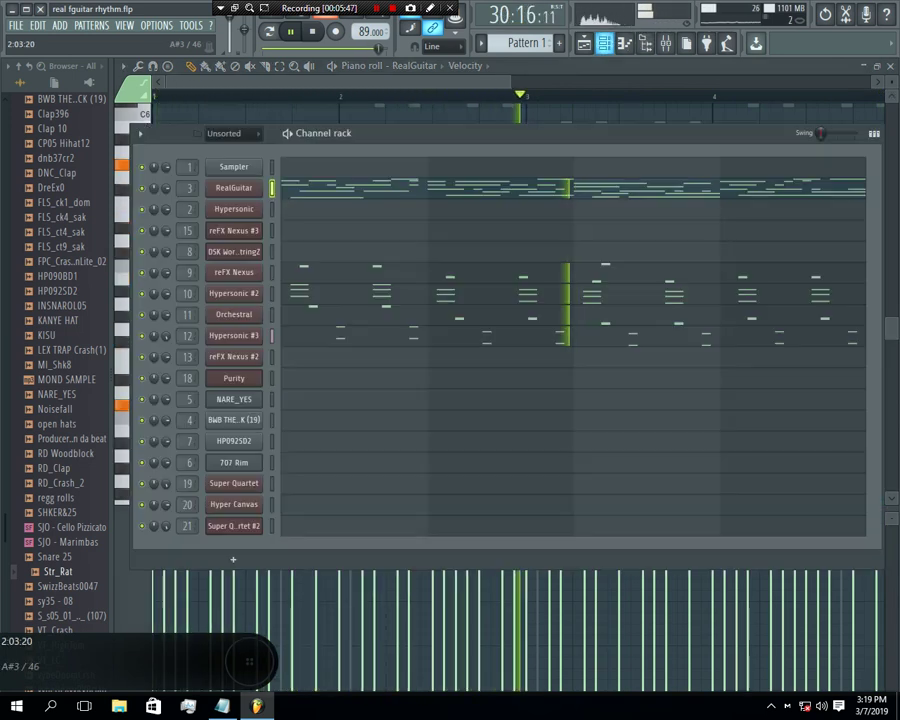
key("F5")
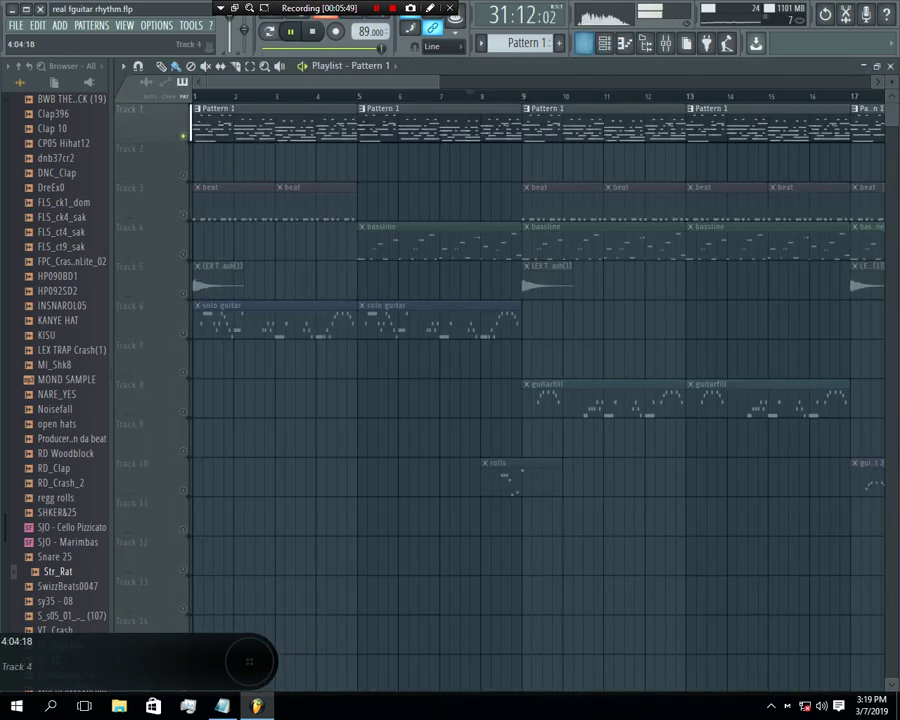
right_click(183, 215)
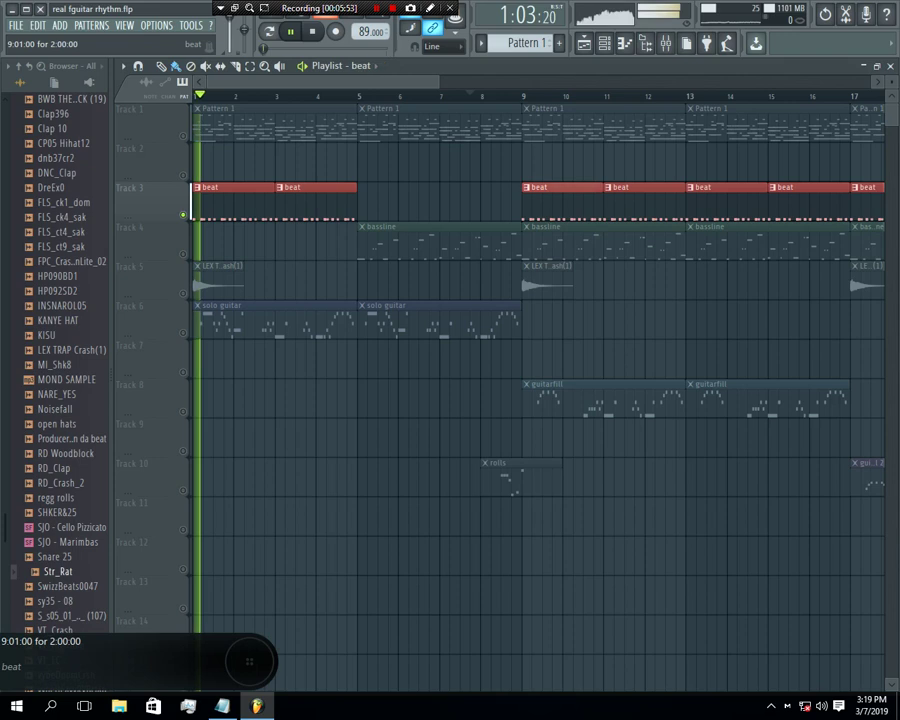
key("F7")
key("F6")
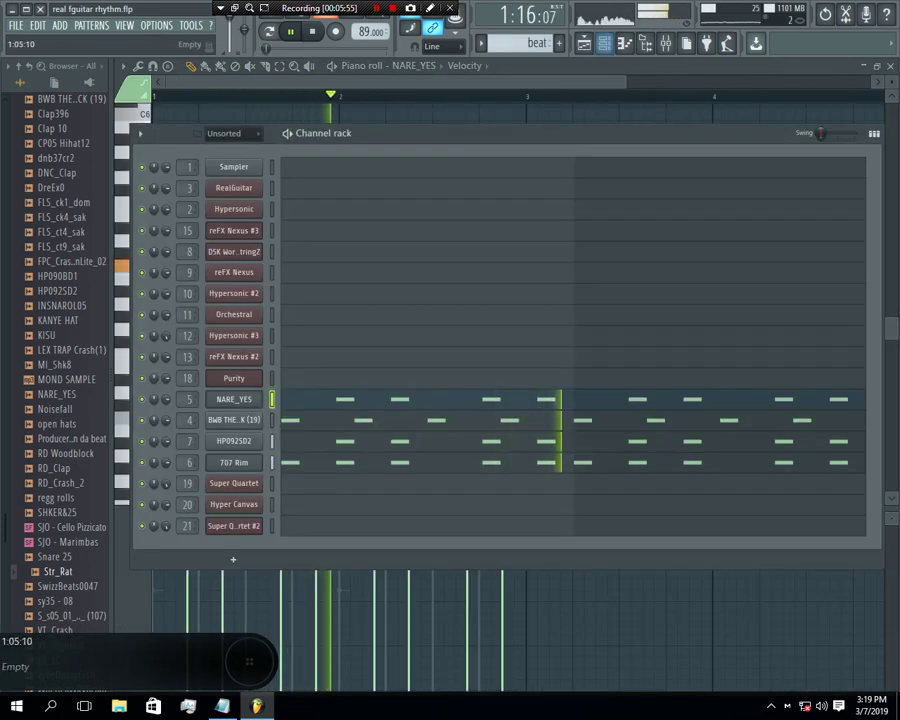
Step: Inspect the sample settings of the BWB THE WAVE KICK (19) and NARE_YES channels, closing each window
left_click(234, 420)
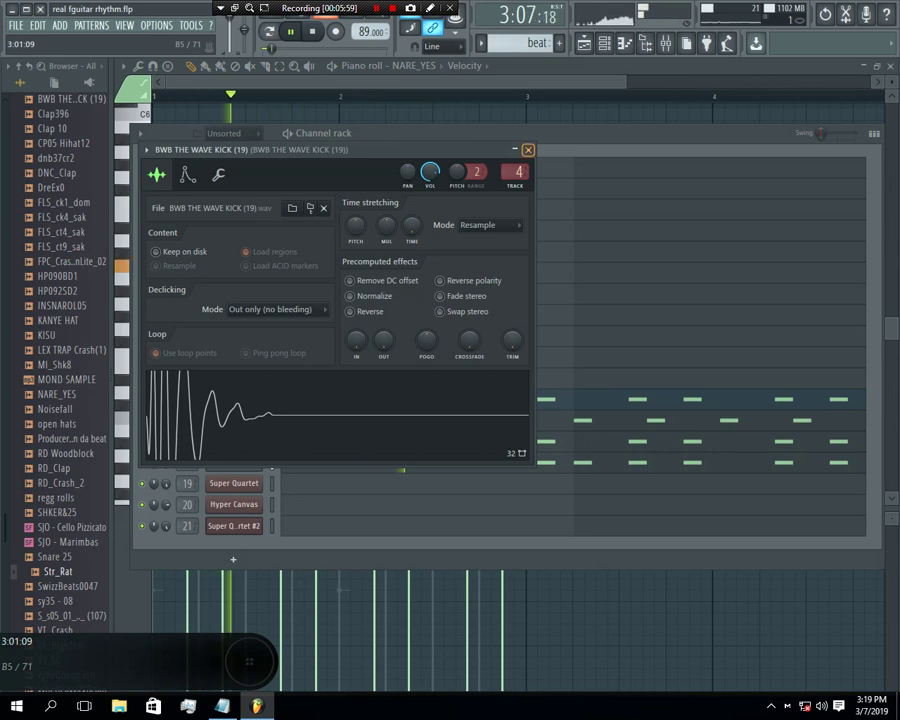
left_click(528, 150)
left_click_drag(233, 559, 230, 537)
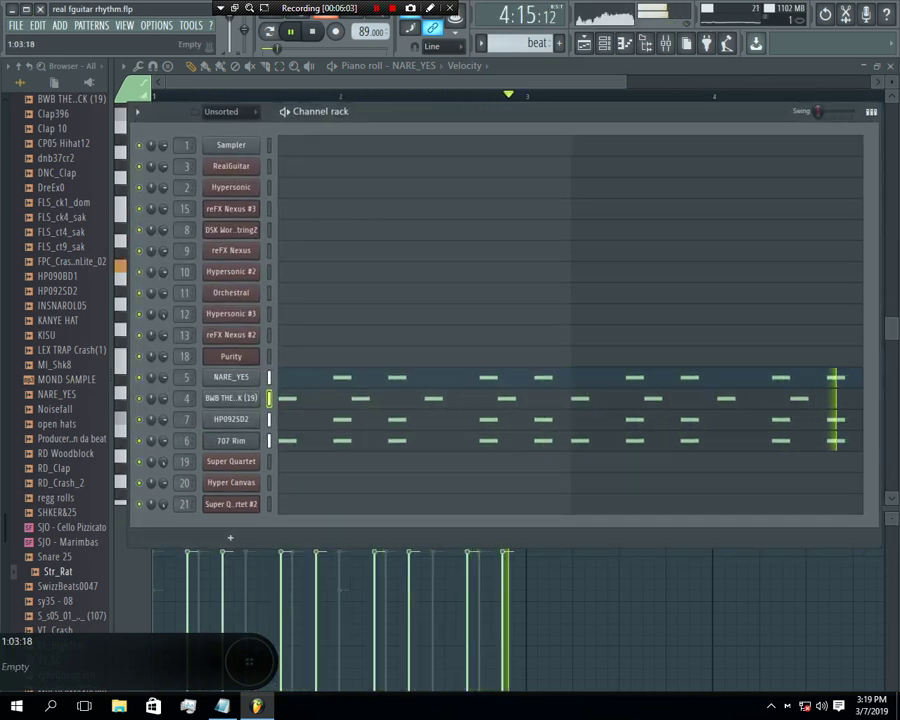
left_click(231, 377)
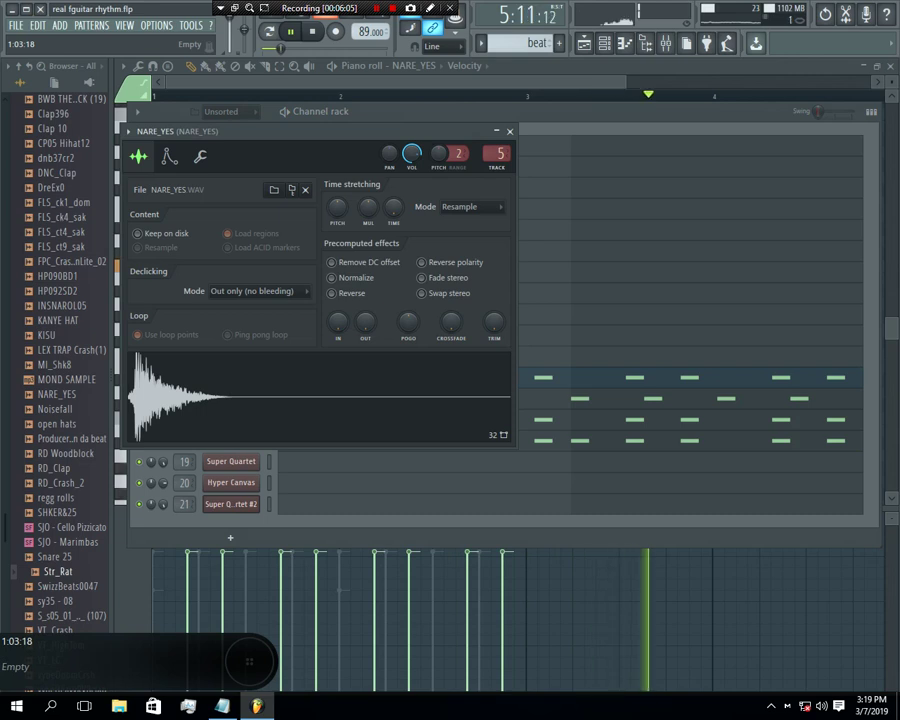
key("Escape")
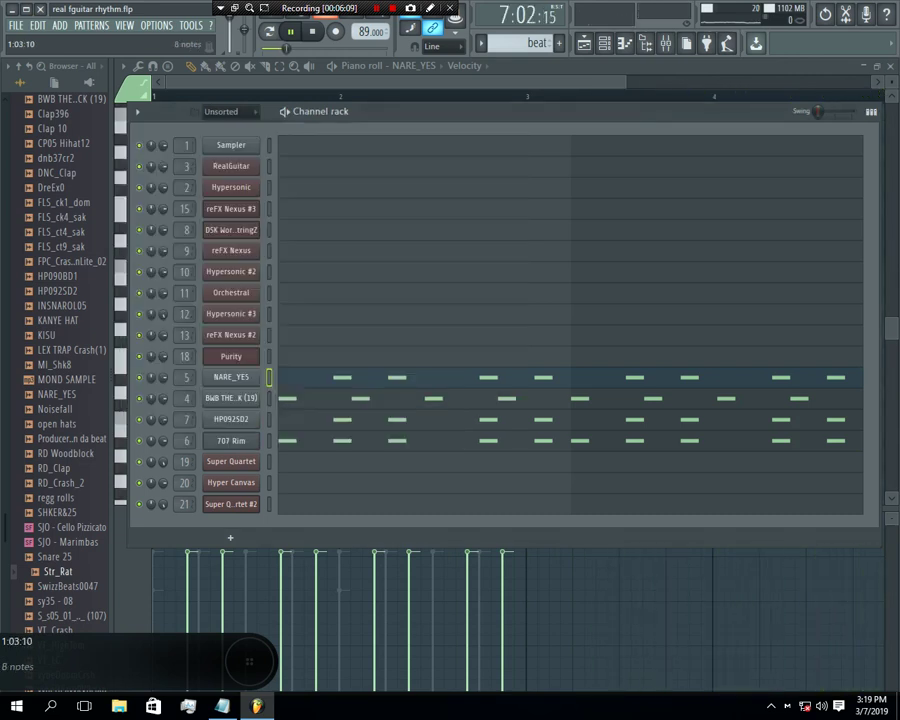
Step: Examine the BWB THE WAVE KICK (19) and NARE_YES notes of the beat pattern at a closer zoom
left_click(323, 402)
left_click_drag(625, 82, 401, 82)
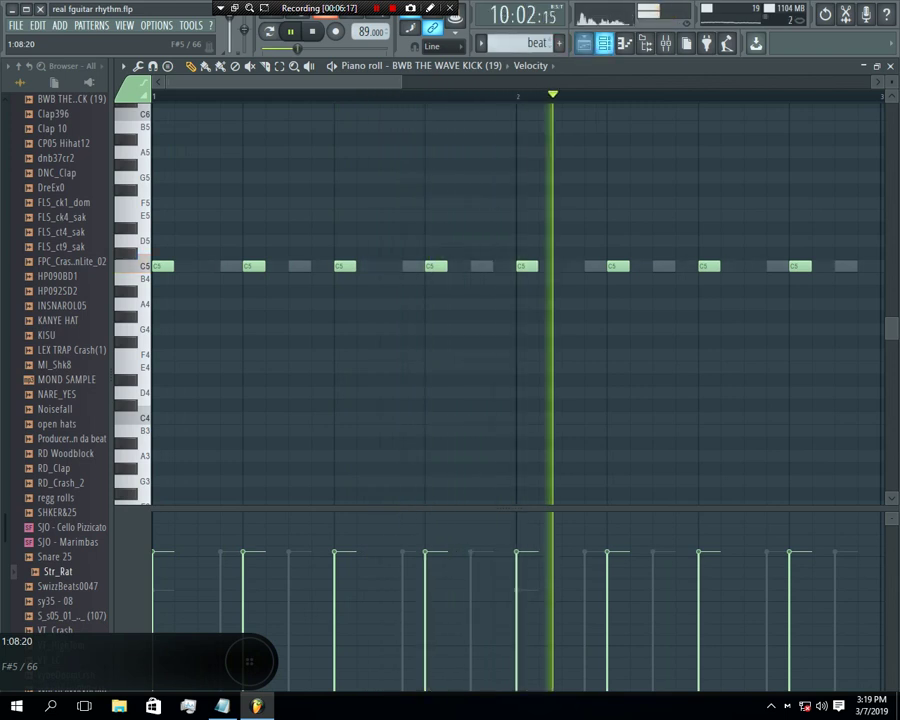
key("F6")
left_click(299, 378)
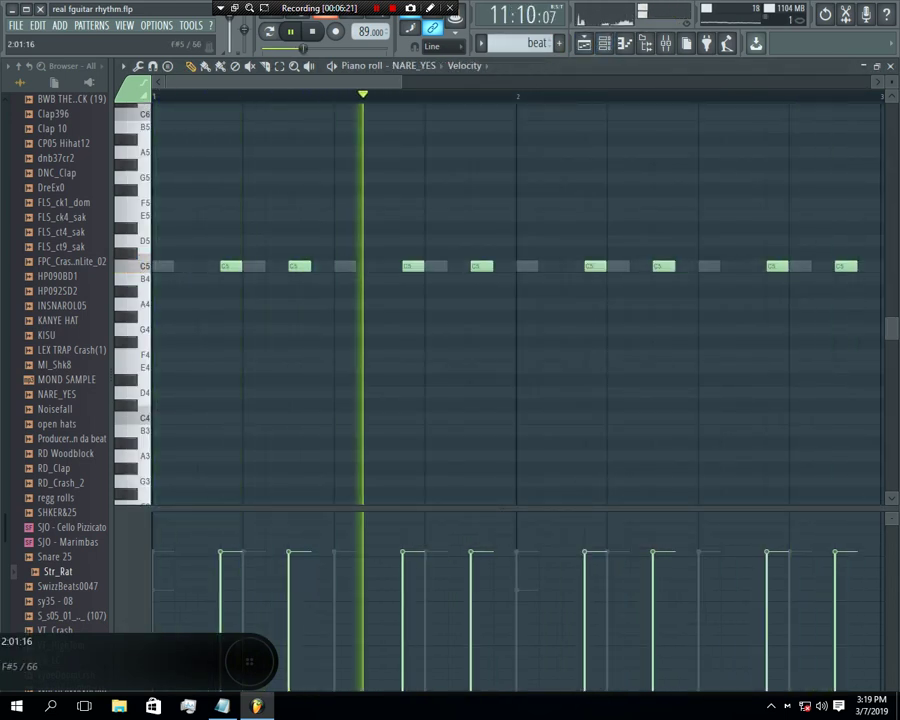
Step: Inspect the sample settings of the HP092SD2 and 707 Rim channels
key("F6")
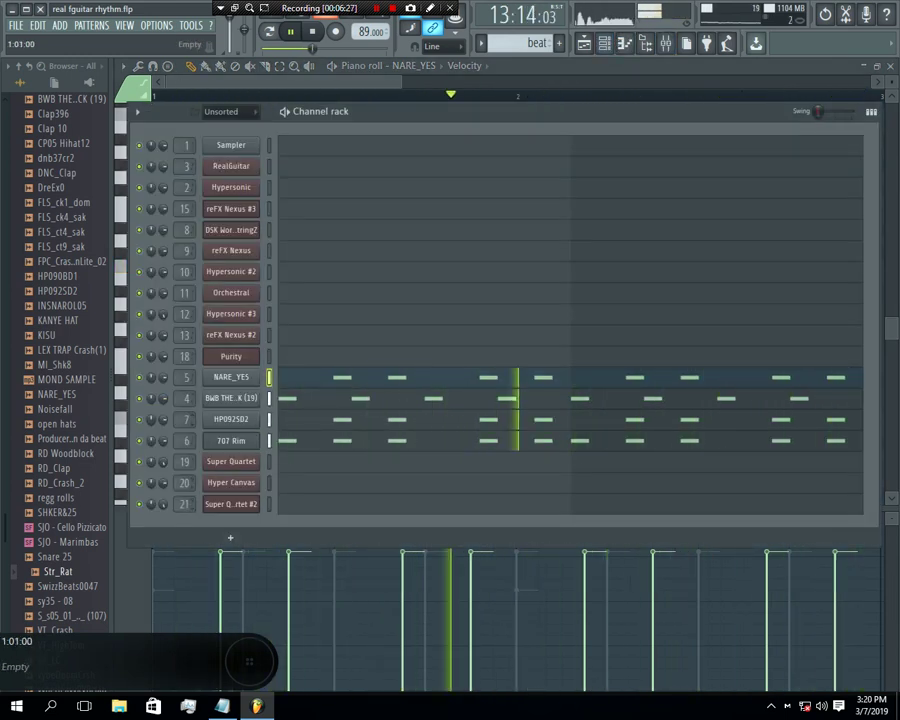
left_click(231, 420)
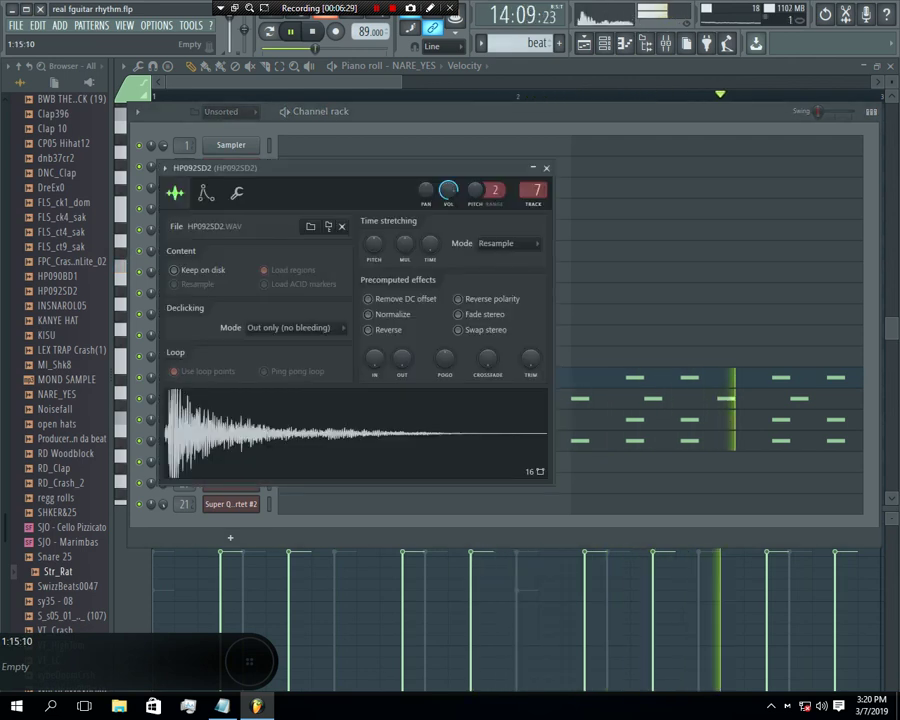
left_click(546, 168)
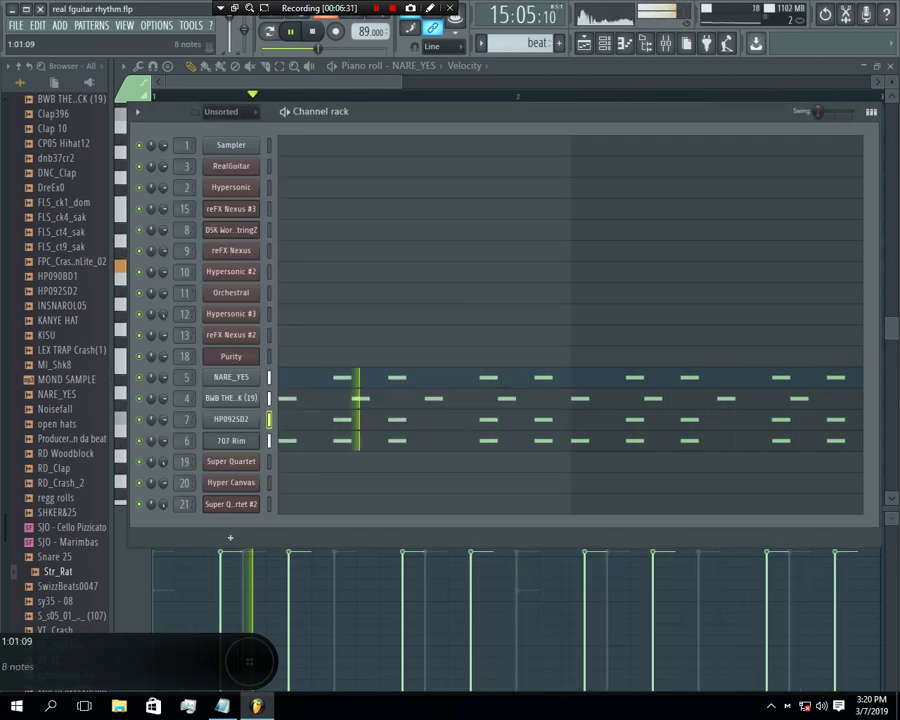
left_click(231, 440)
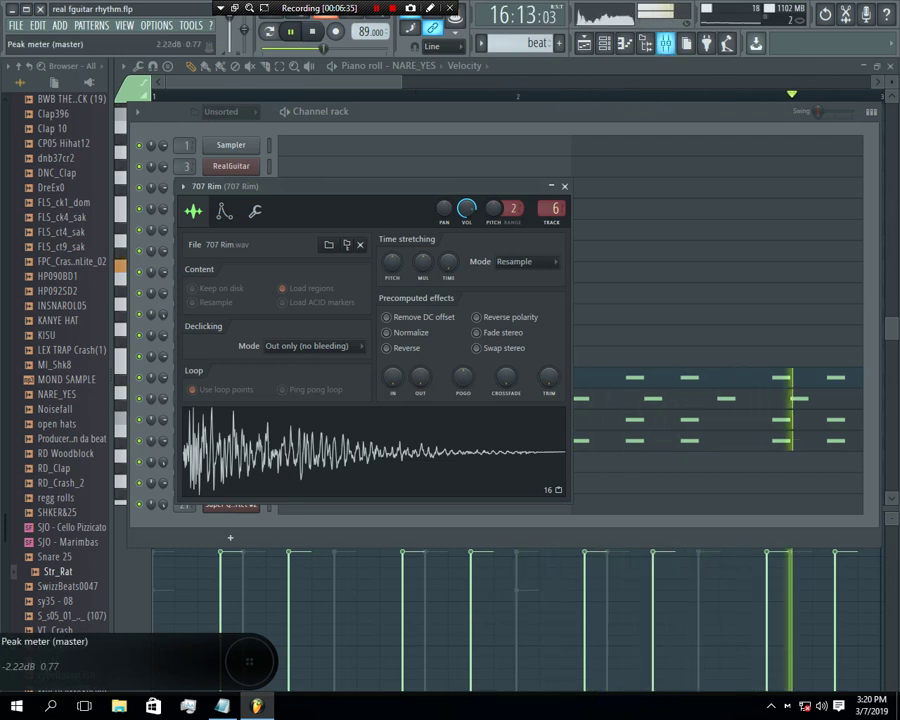
Step: Solo the 707 Rim mixer track, and view its Fruity Reeverb 2 settings before closing the effect window
key("F9")
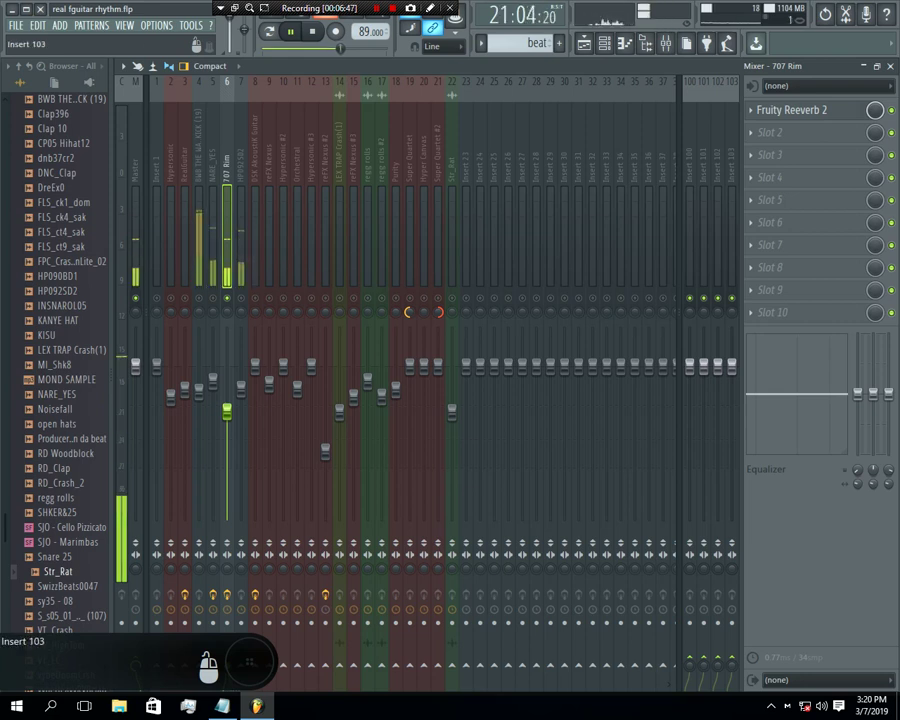
left_click(791, 110)
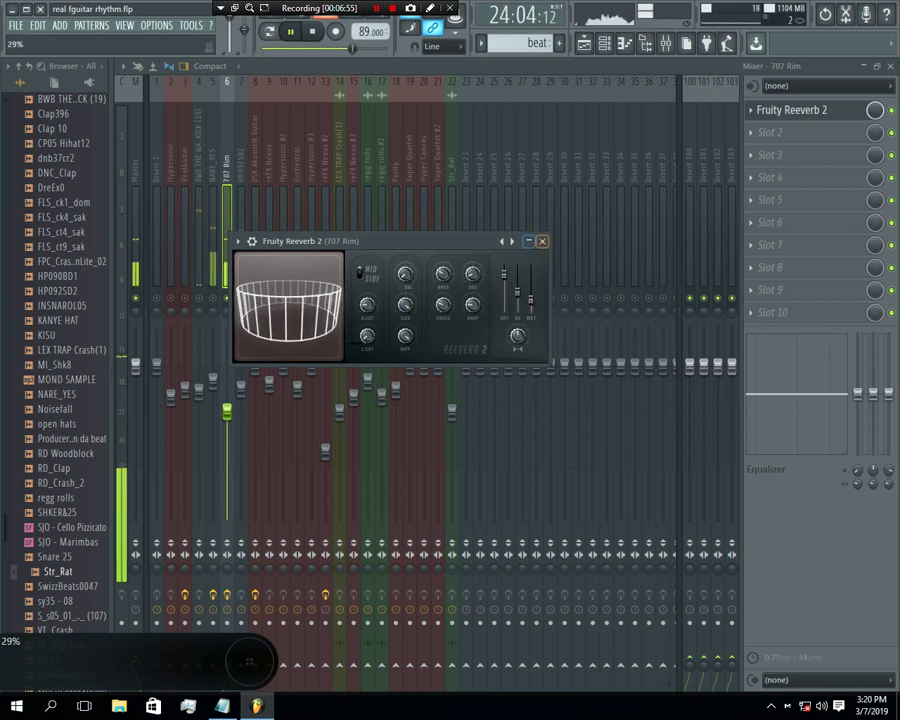
left_click(542, 241)
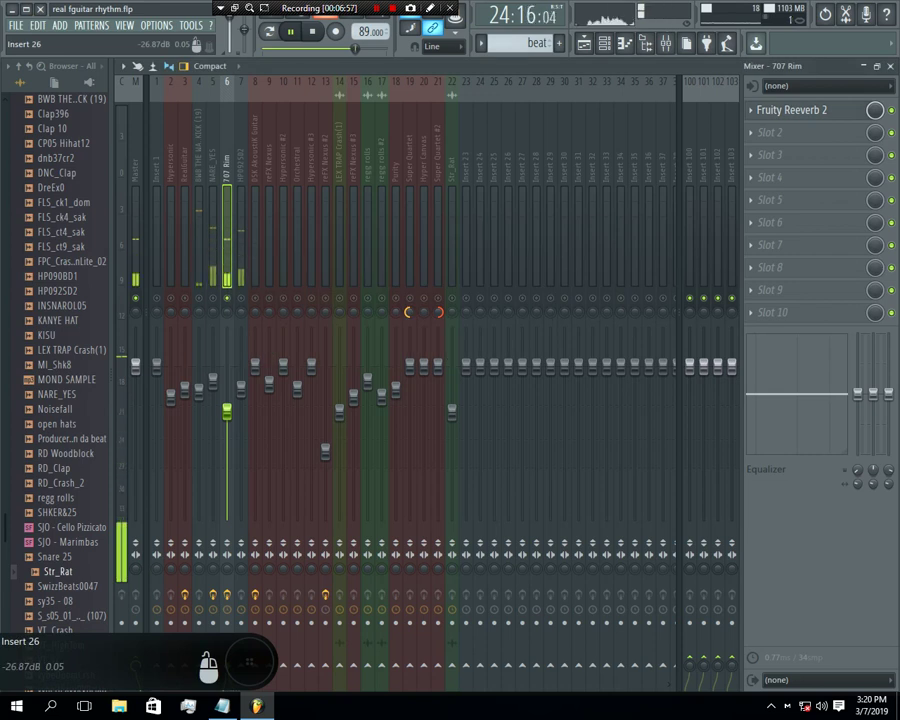
Step: Examine the 707 Rim notes of the beat pattern, and bring all mixer tracks back in
key("F6")
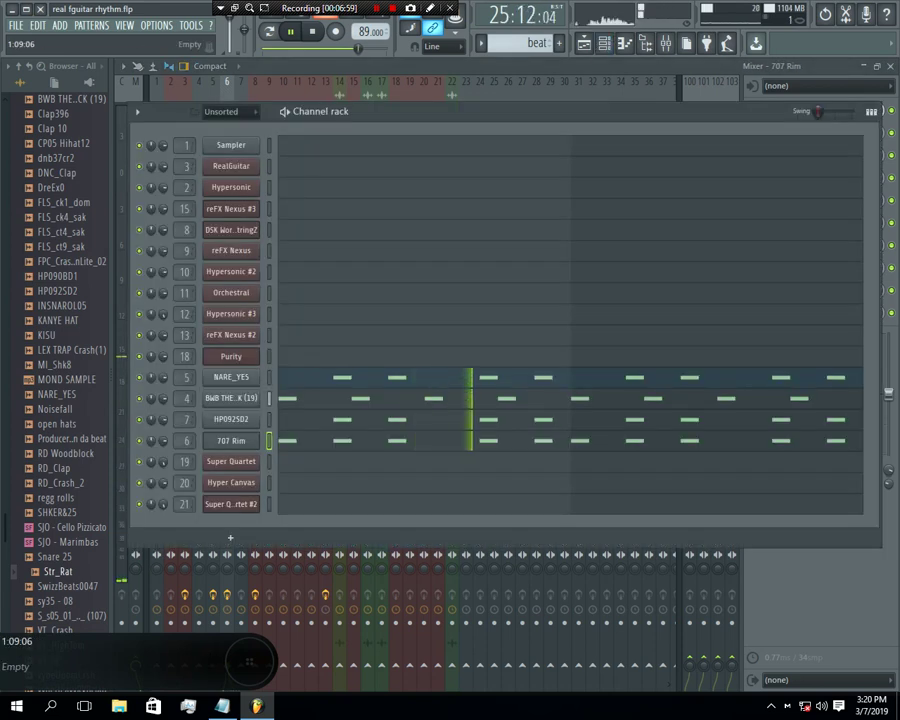
key("F7")
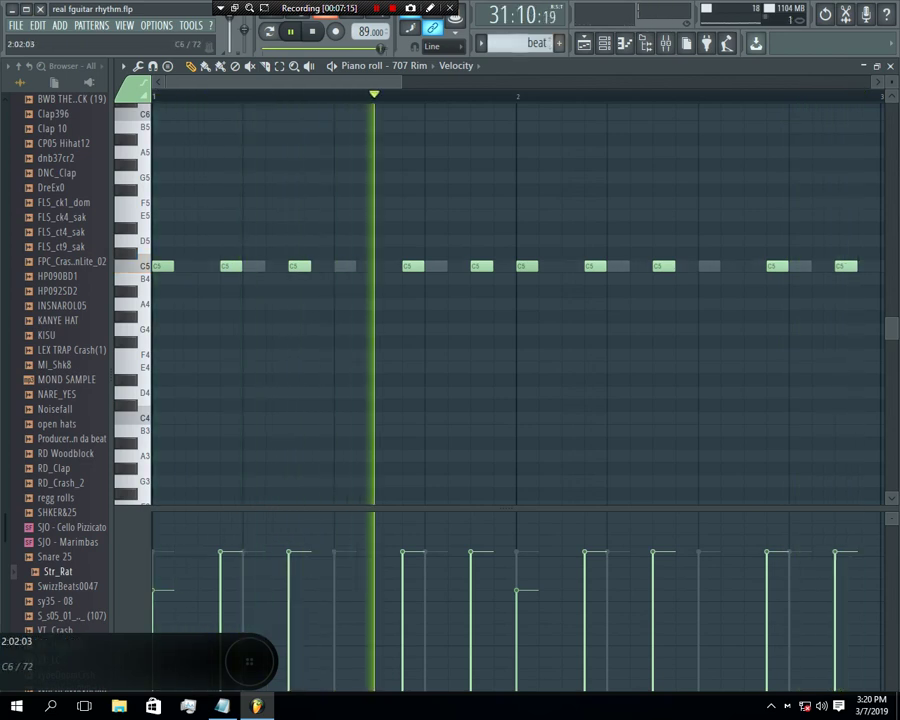
key("F9")
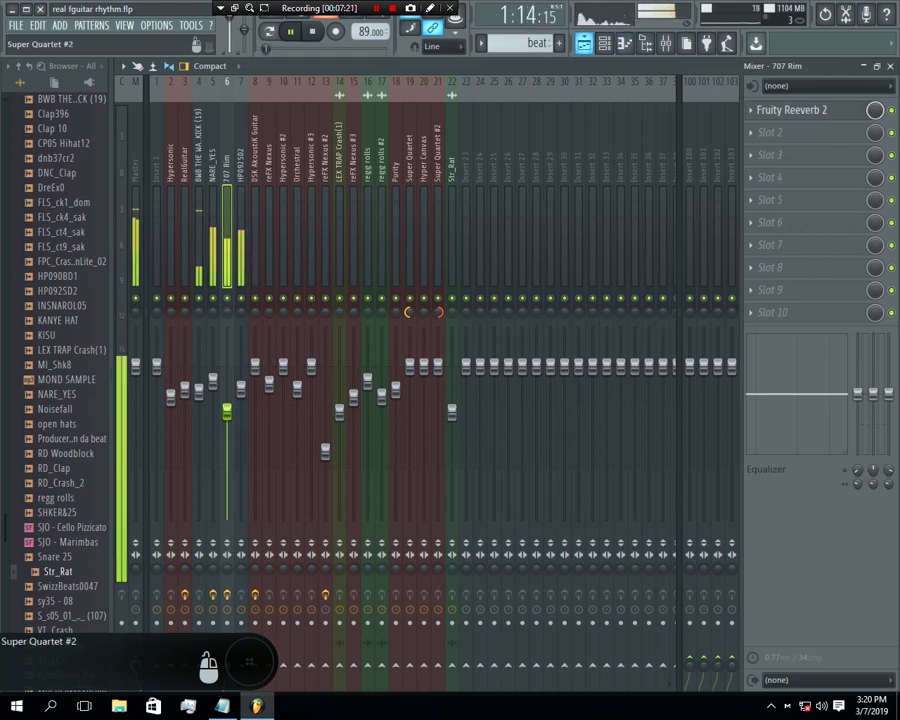
Step: Unmute the bassline track alongside the beat track, and examine all four bars of its reFX Nexus #3 notes
key("F5")
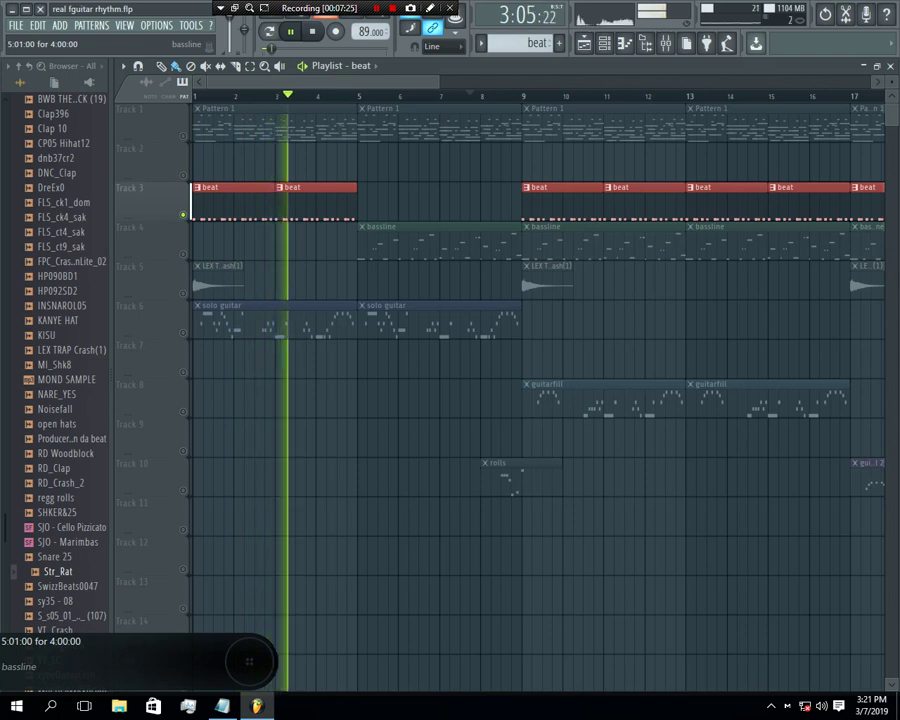
left_click(183, 253)
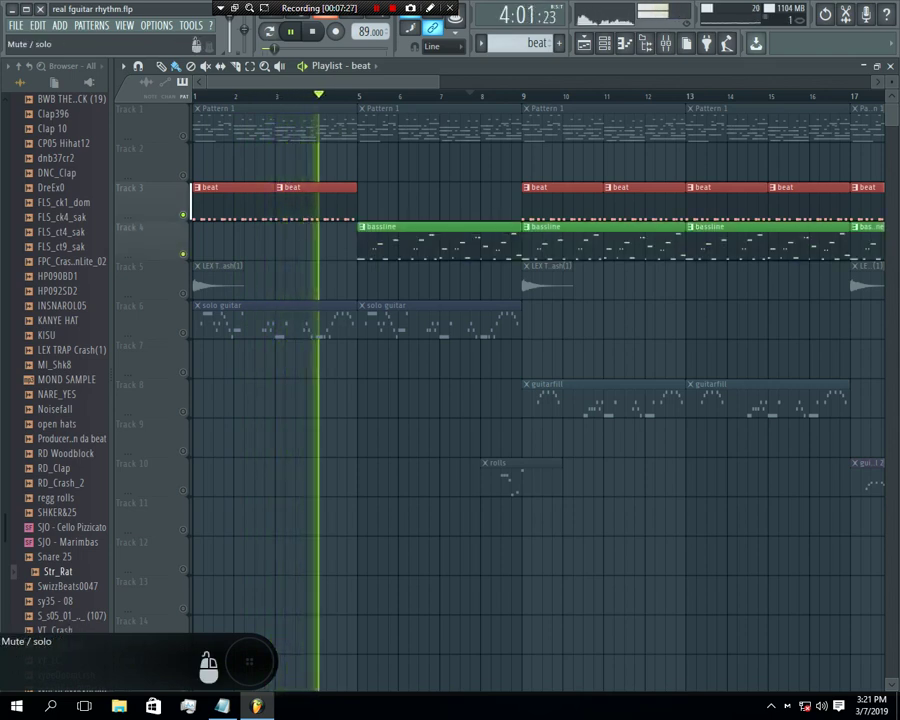
double_click(425, 241)
scroll(517, 300, "down", 3)
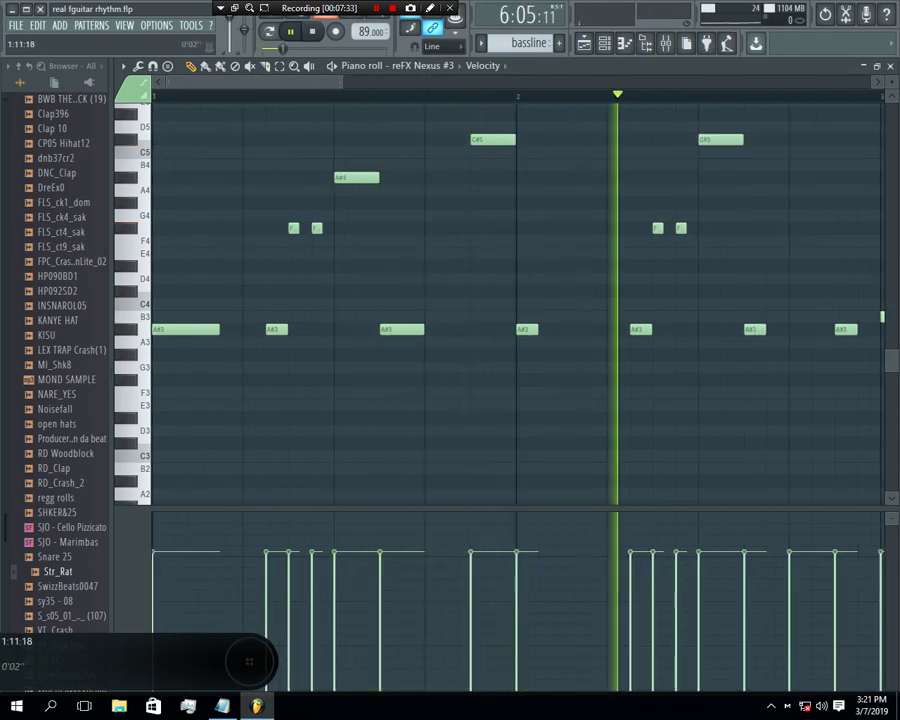
scroll(397, 300, "down", 2)
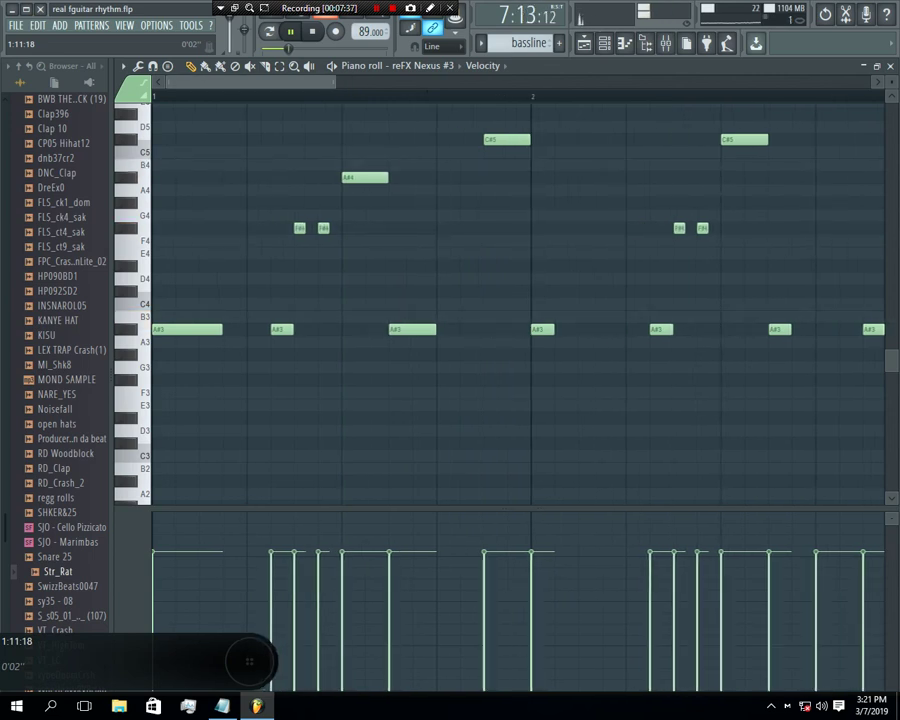
key("Page_Down")
scroll(518, 304, "down", 3)
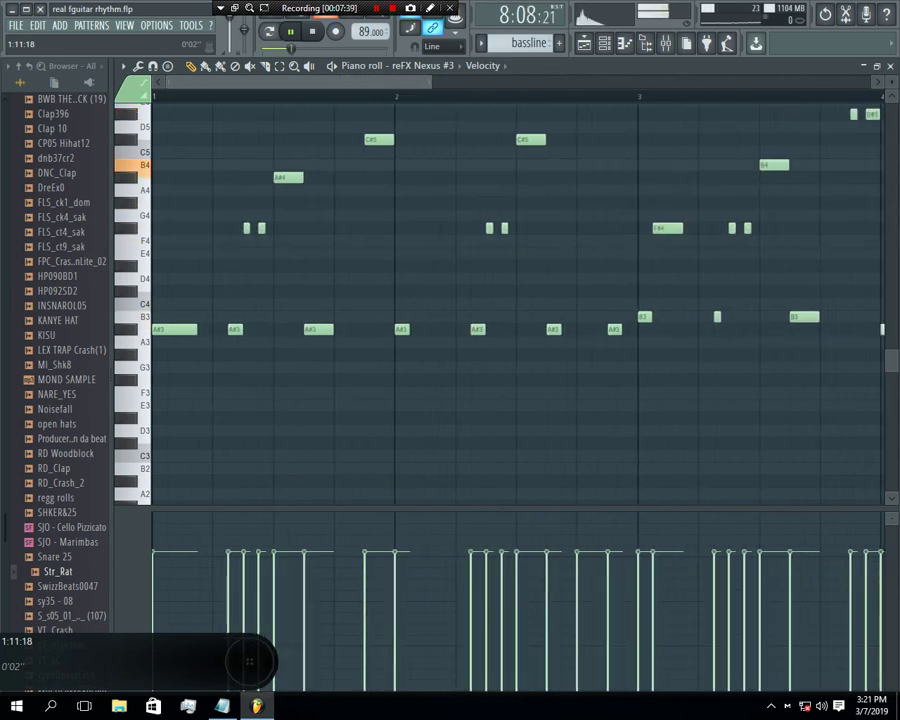
key("Page_Down")
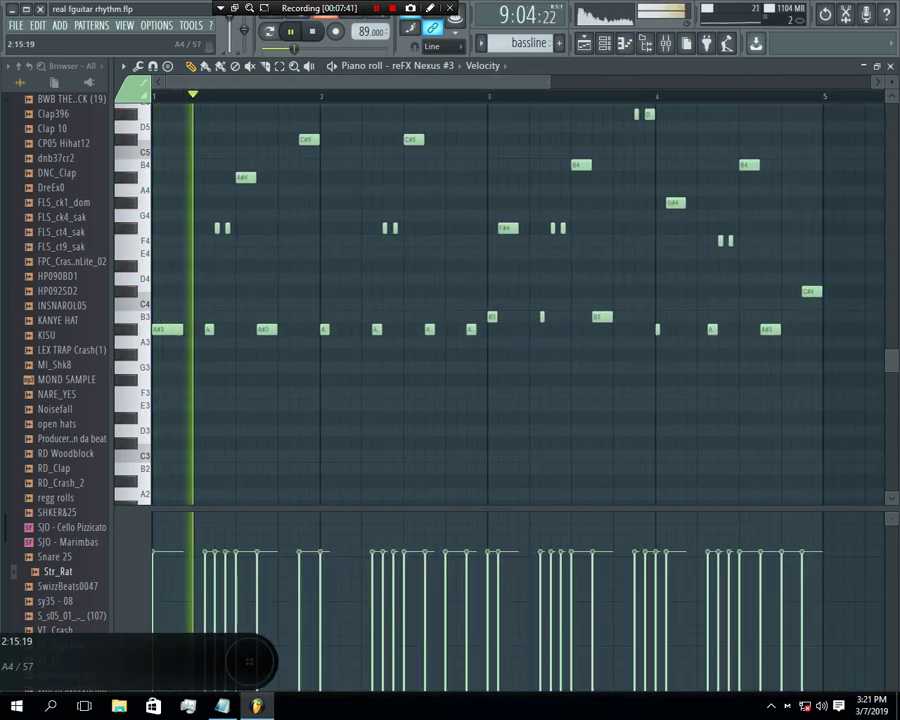
scroll(471, 190, "up", 1)
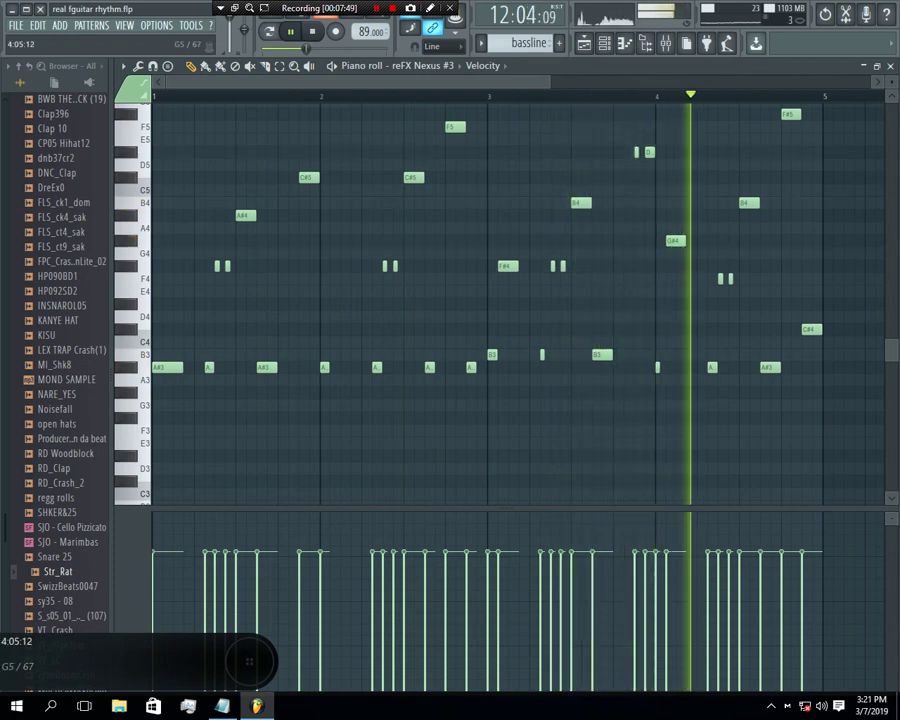
Step: Bring all playlist tracks back in and restart the song's playback from the beginning
key("F5")
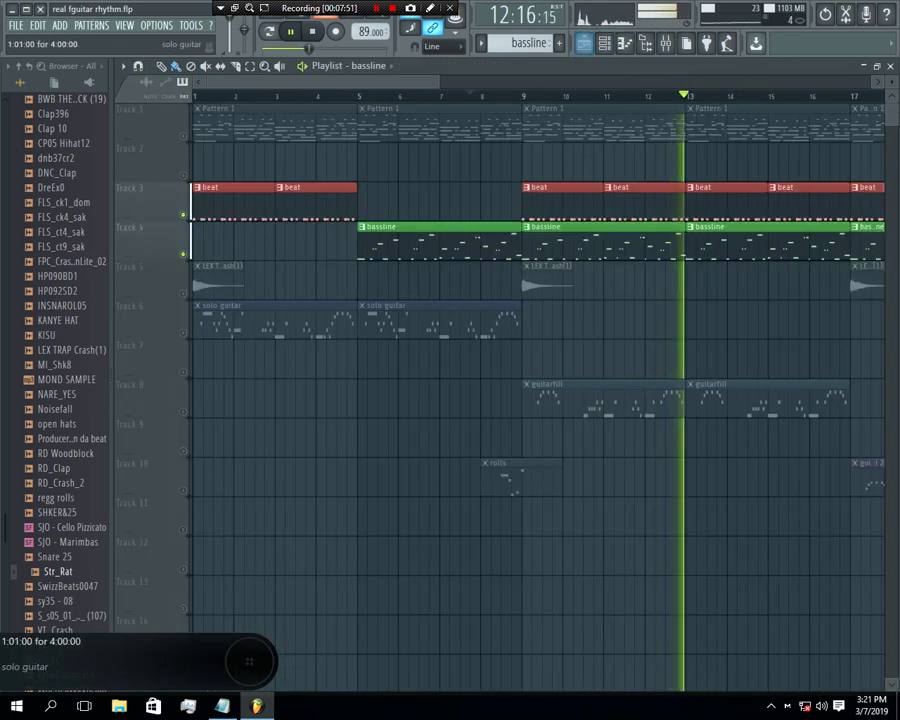
right_click(183, 254)
right_click(183, 254)
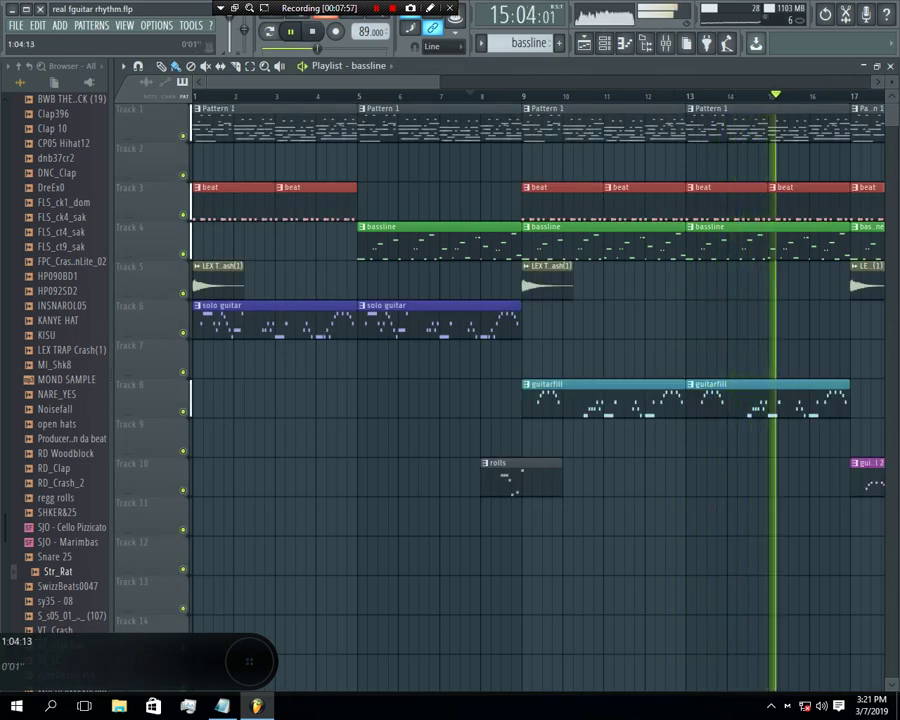
key("space")
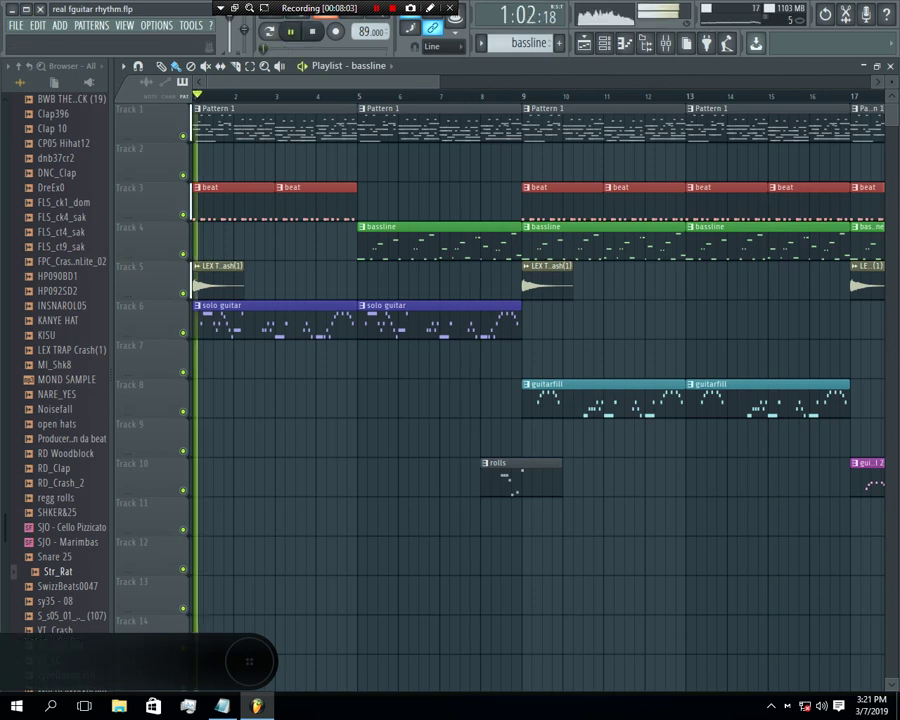
Step: Solo the solo guitar track in the playlist and examine its reFX Nexus #2 notes
right_click(183, 333)
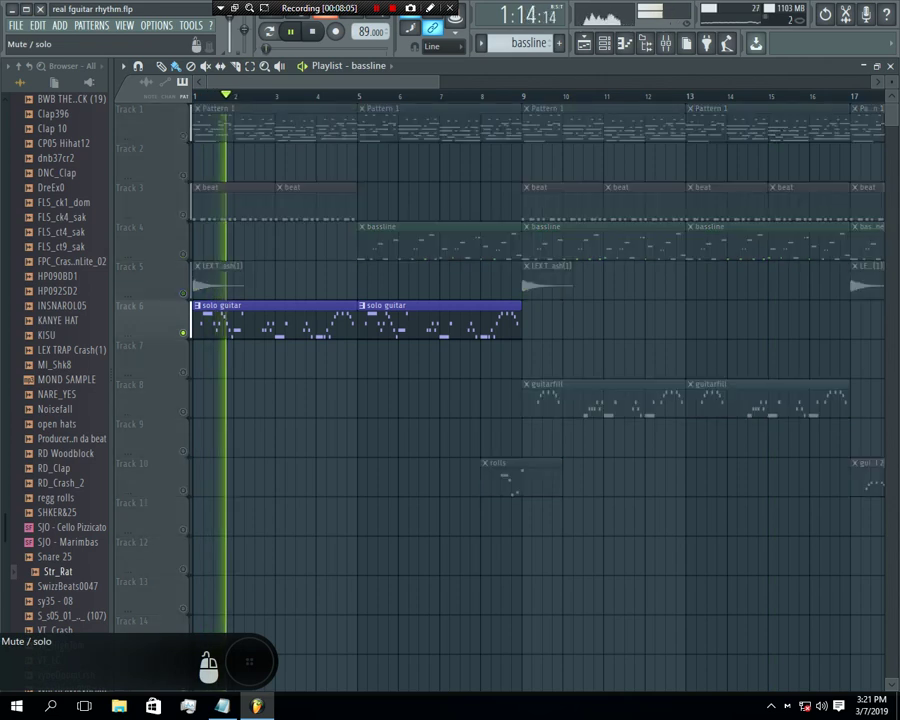
left_click(240, 320)
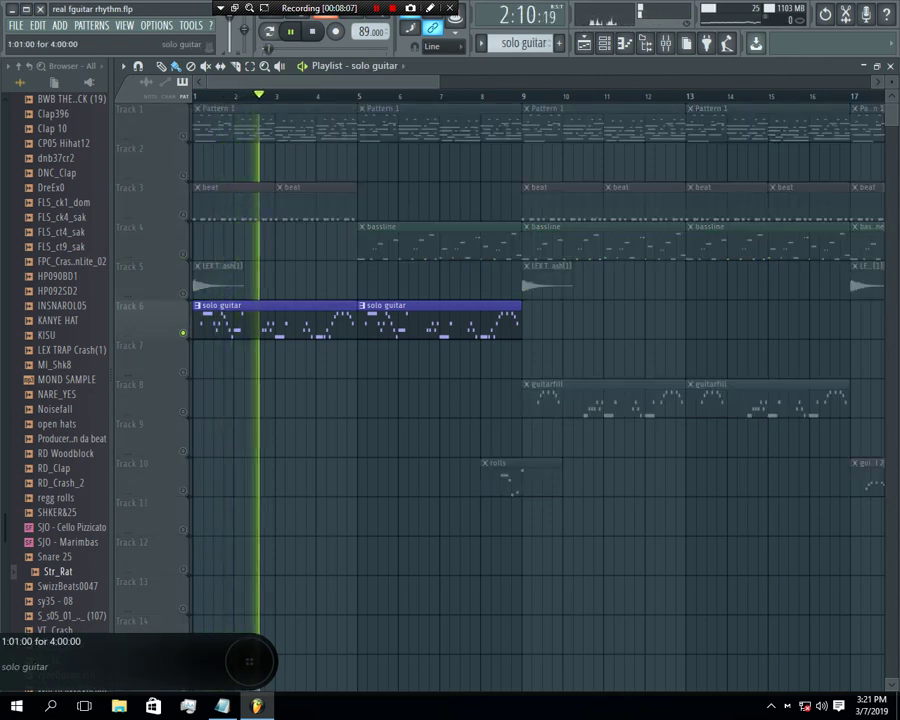
double_click(218, 320)
scroll(367, 321, "up", 2)
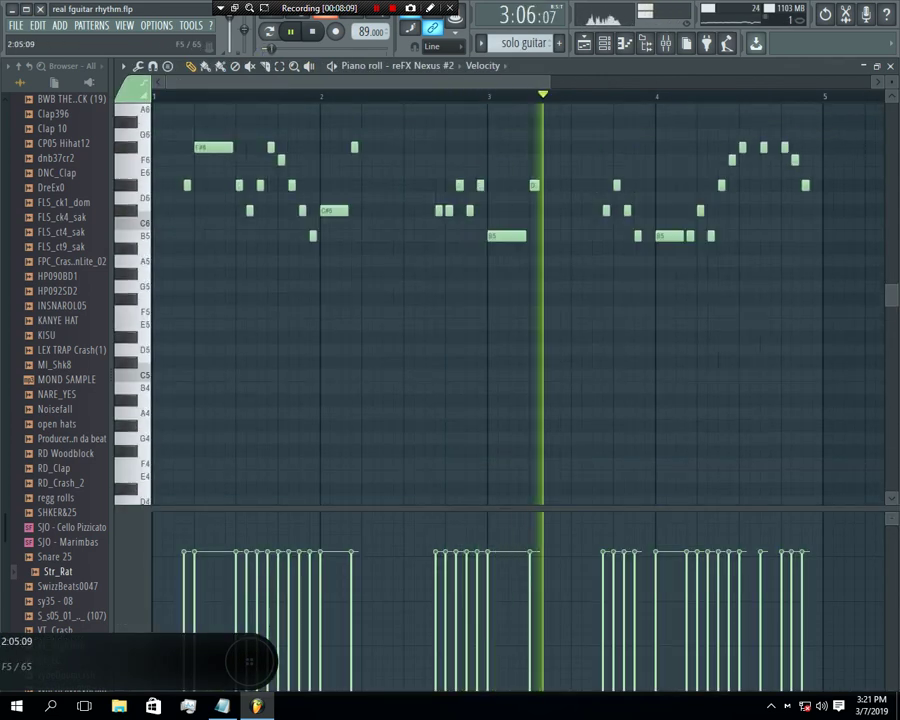
scroll(500, 300, "up", 6)
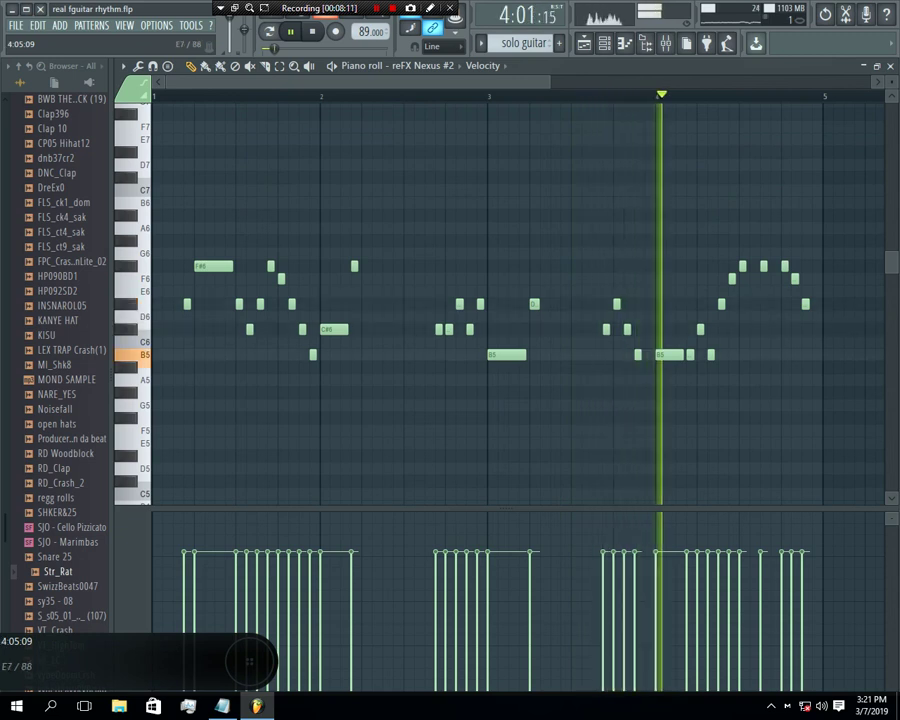
Step: Examine the effects on the reFX Nexus #2 mixer track and the instrument preset behind the solo guitar
key("F9")
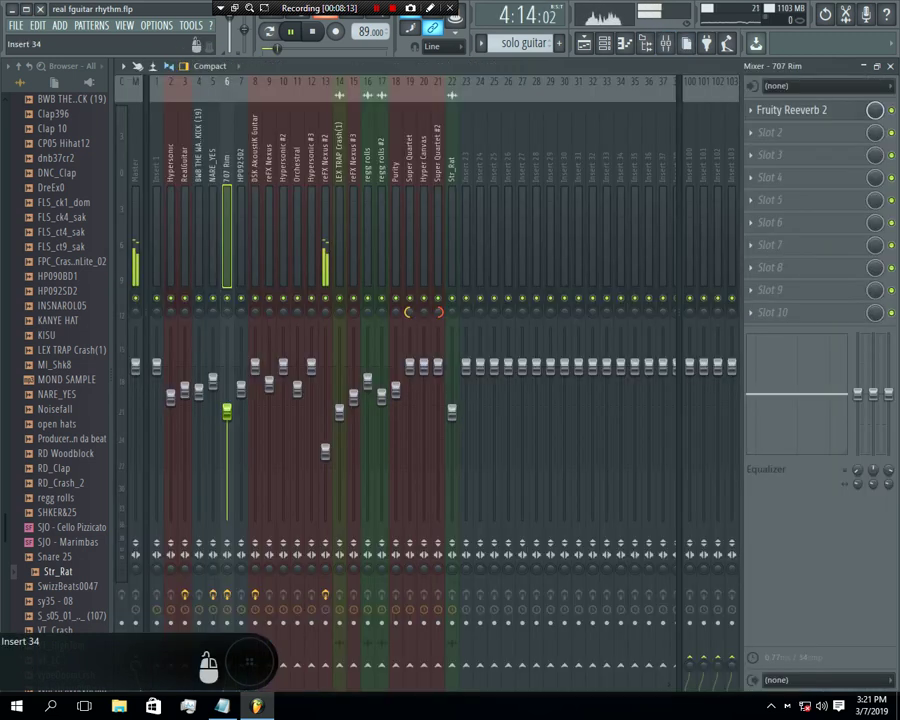
left_click(325, 240)
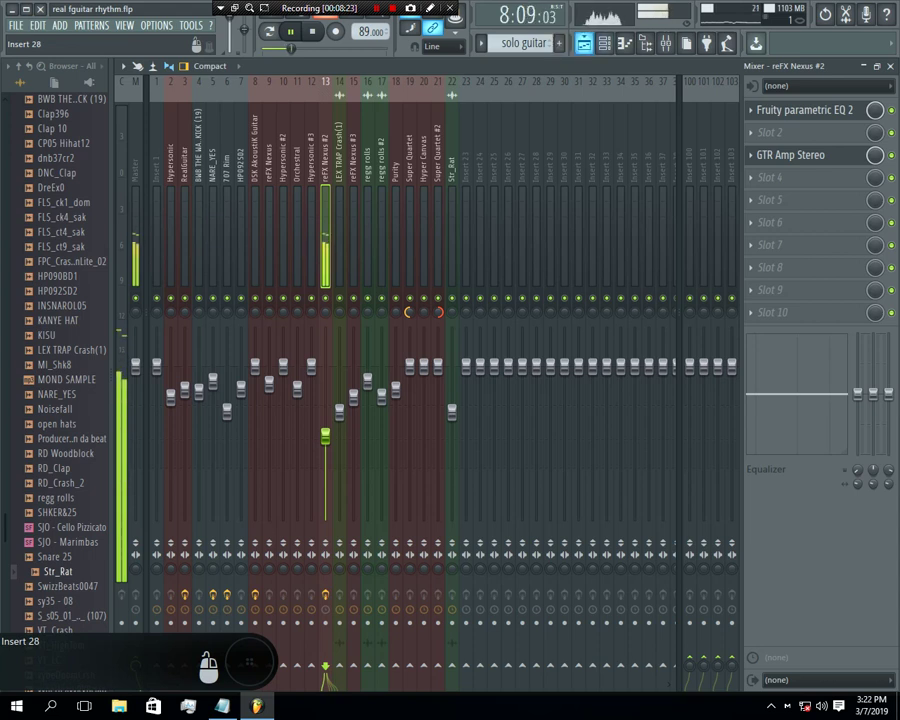
key("F6")
left_click(231, 335)
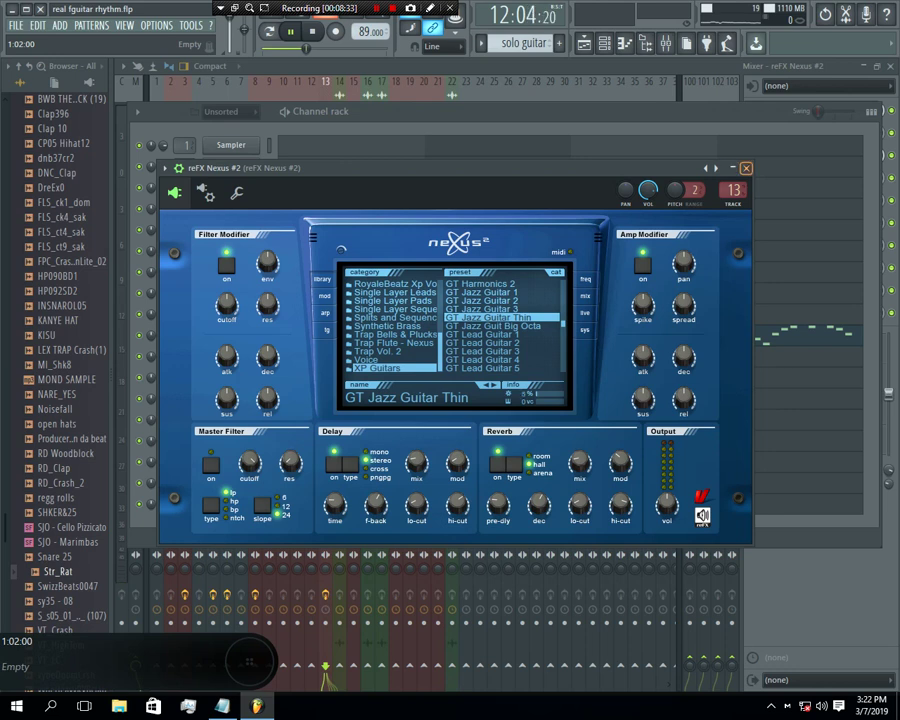
left_click(746, 168)
Step: Restart the song's playback in the playlist, and bring all tracks back in alongside the solo guitar
key("F5")
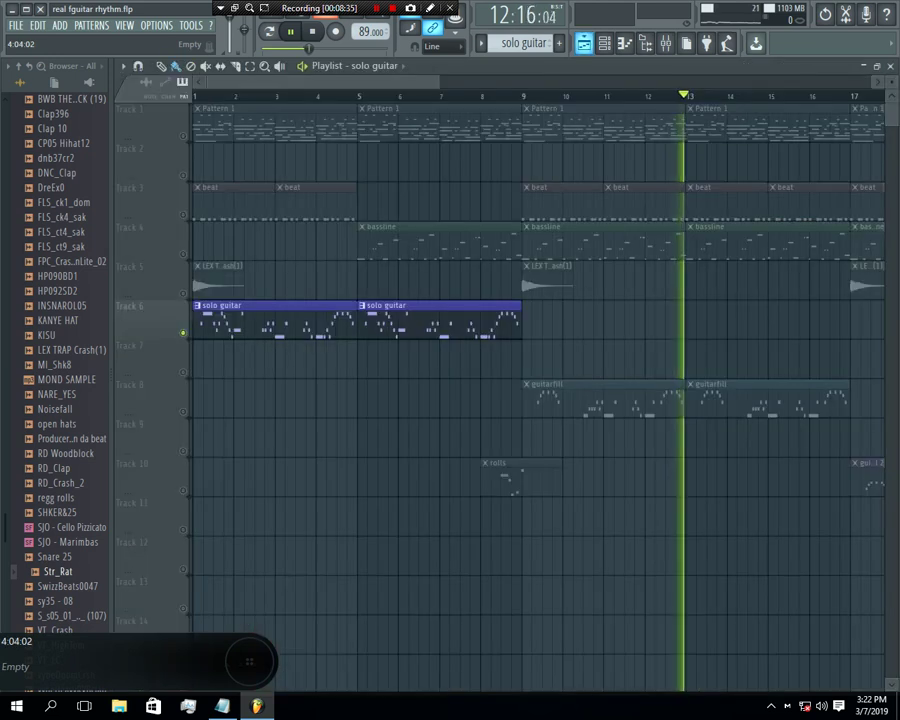
key("space")
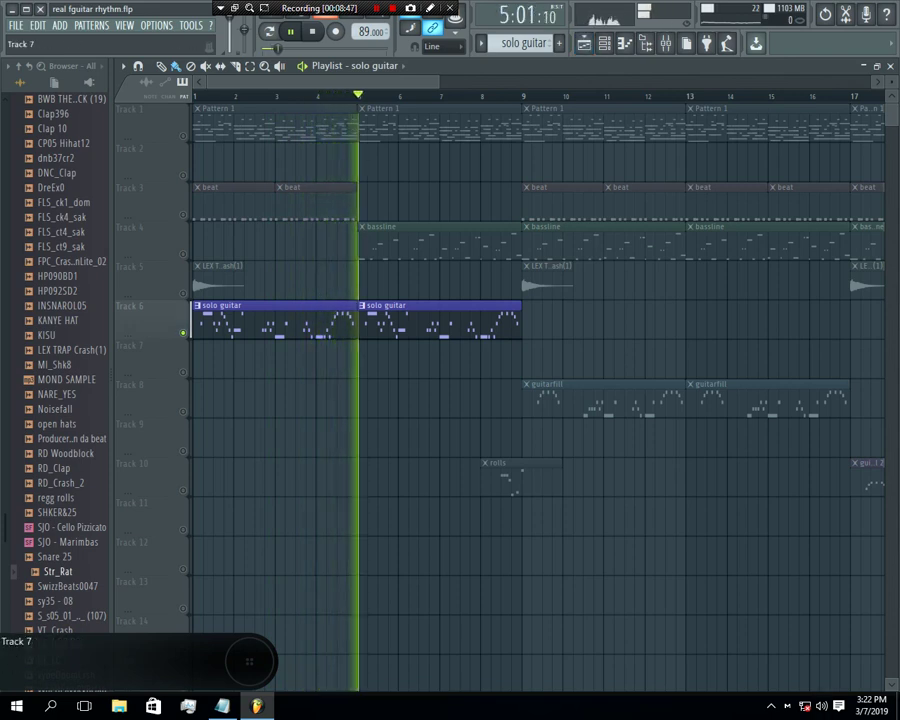
right_click(183, 333)
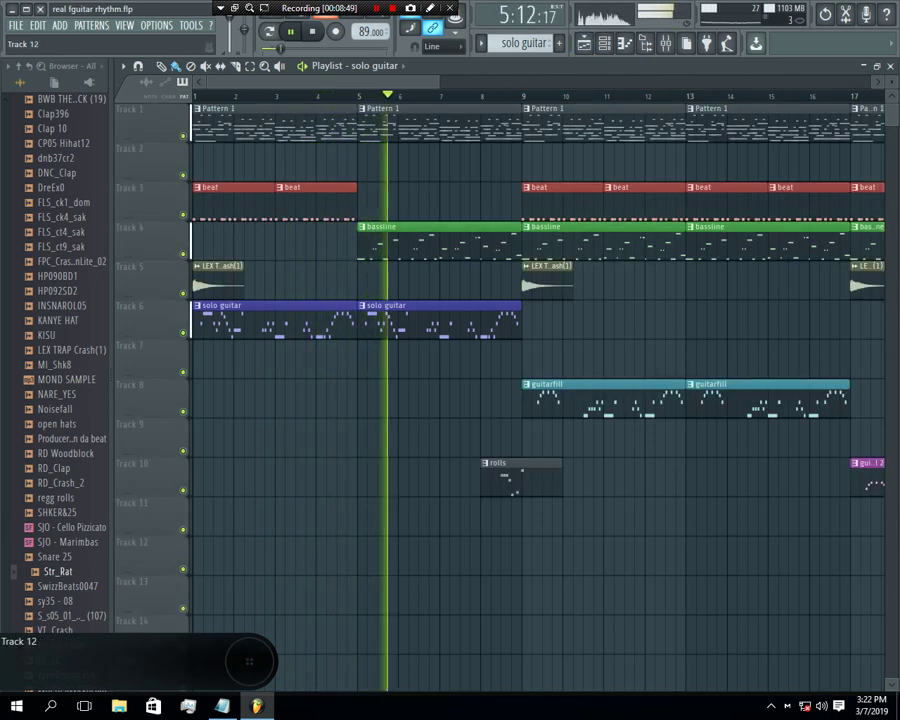
Step: Collapse the browser's folders, and examine the whole song arrangement in the playlist, including the guitarfill, rolls and guitarfill 2 clips
left_click(18, 66)
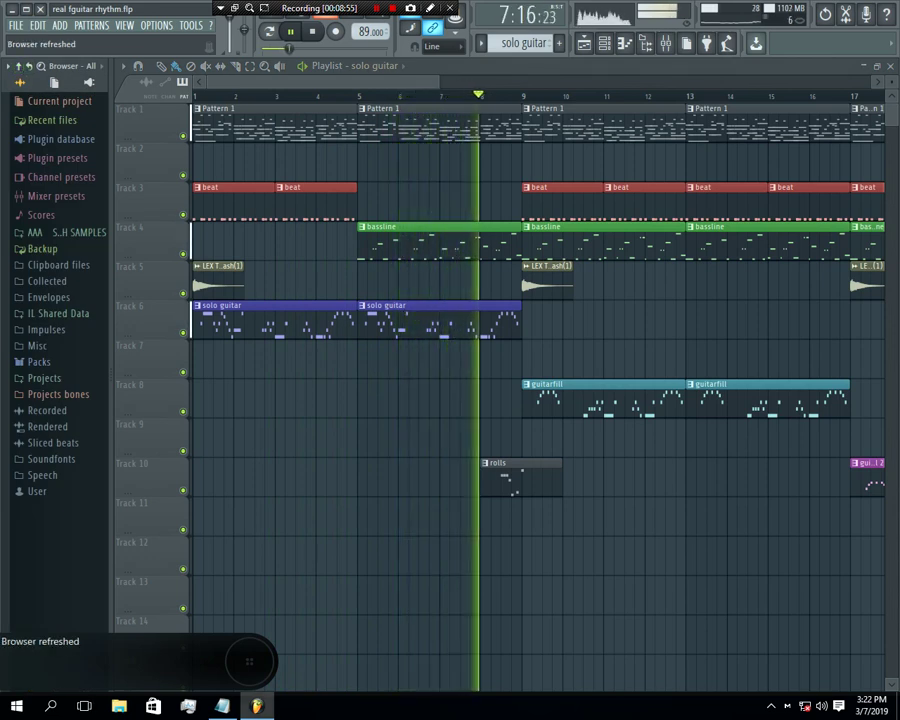
scroll(402, 400, "down", 2)
scroll(765, 520, "down", 2)
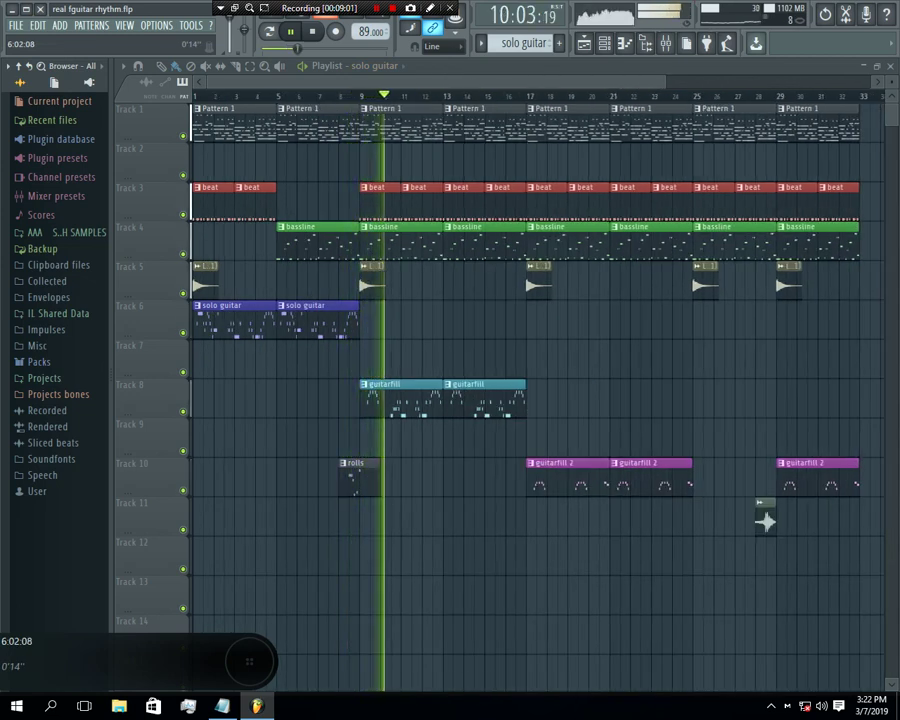
scroll(500, 400, "down", 2)
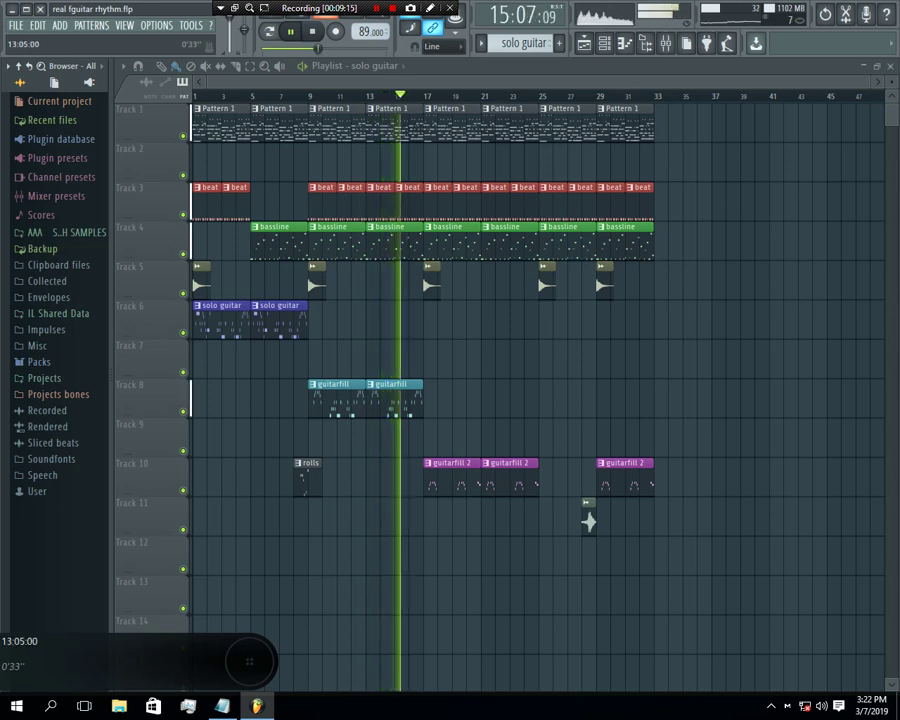
scroll(370, 380, "up", 3)
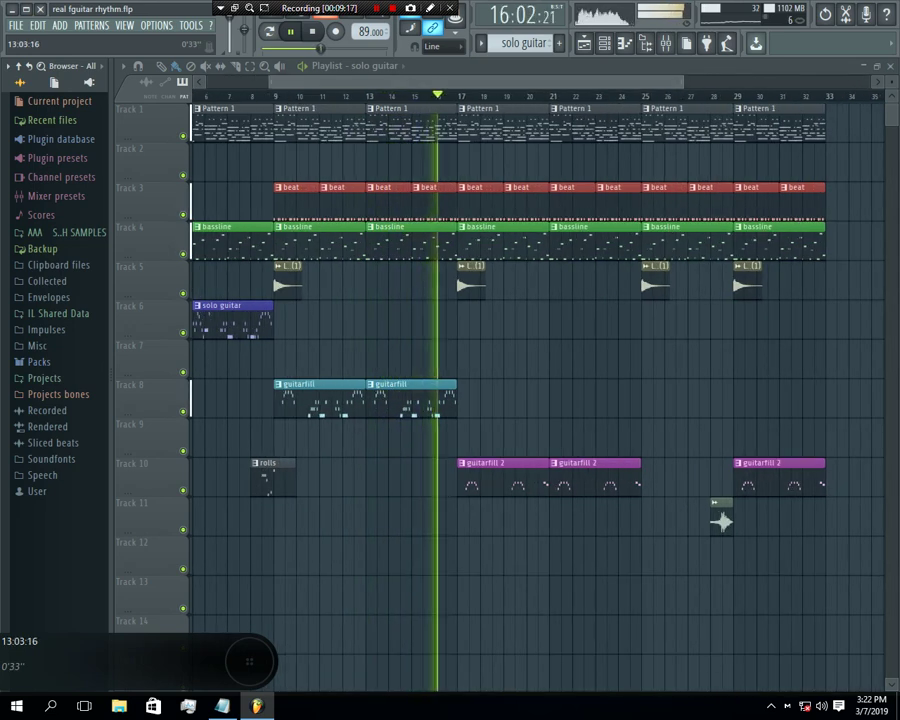
scroll(370, 380, "left", 3)
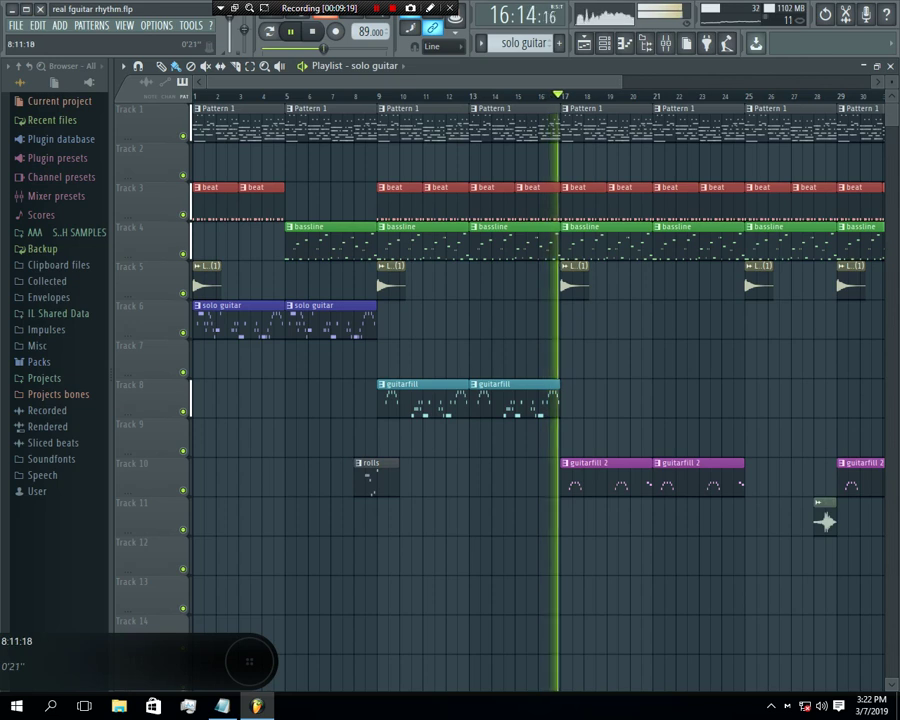
scroll(369, 380, "down", 2)
scroll(535, 380, "down", 1)
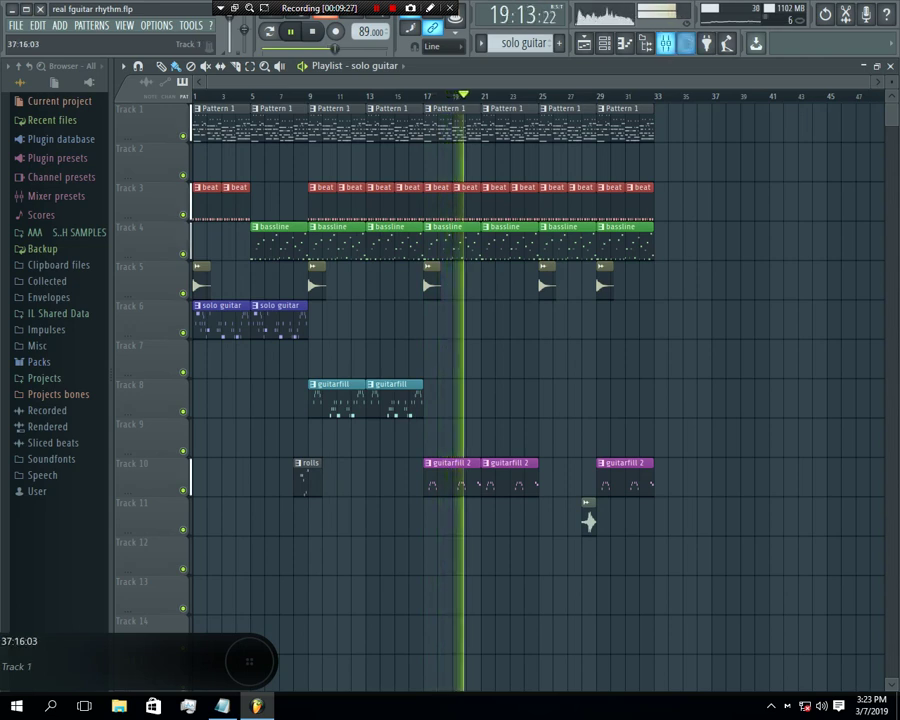
Step: Add Fruity NoteBook to the first effect slot of the Master mixer track
key("F9")
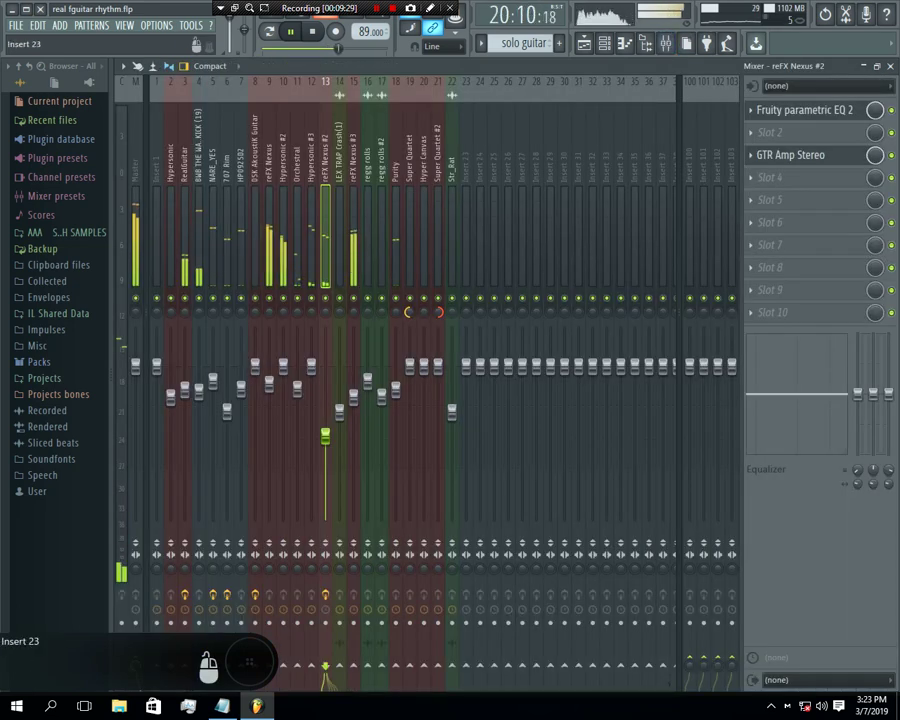
left_click(466, 230)
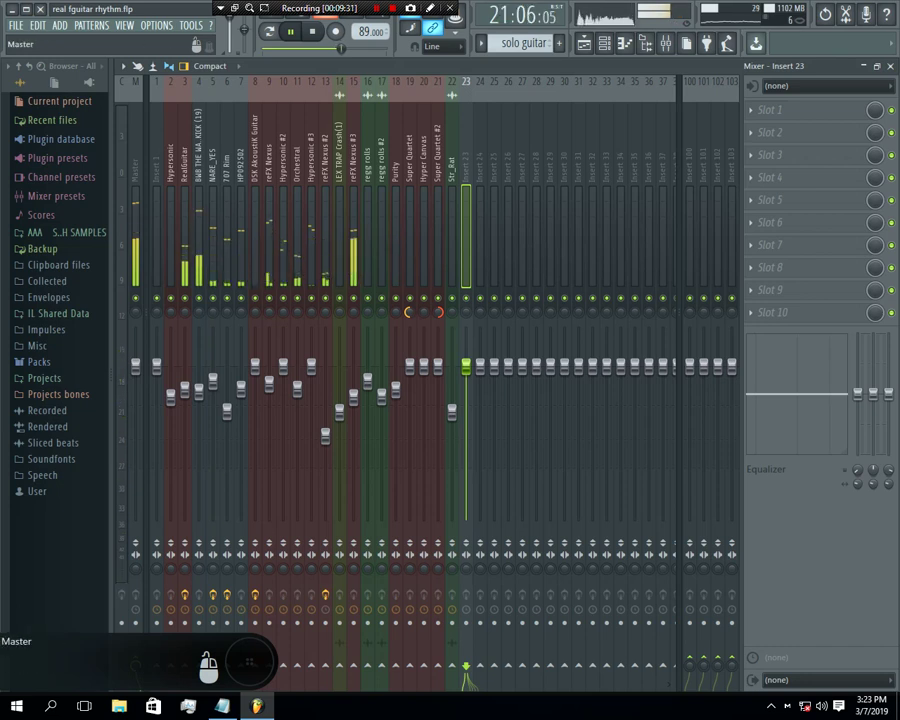
left_click(157, 195)
left_click(136, 200)
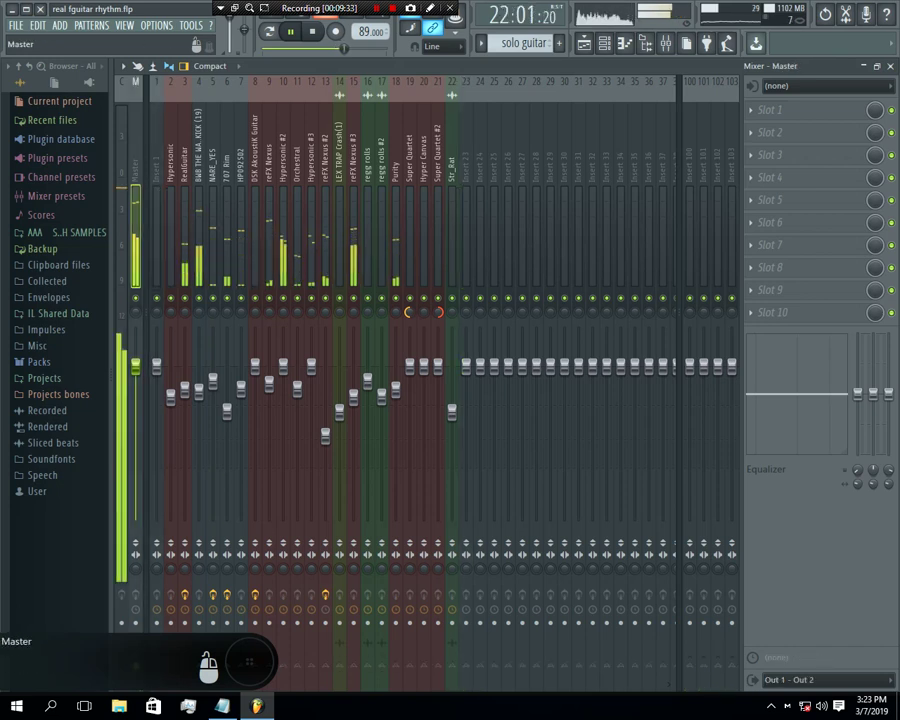
left_click(770, 110)
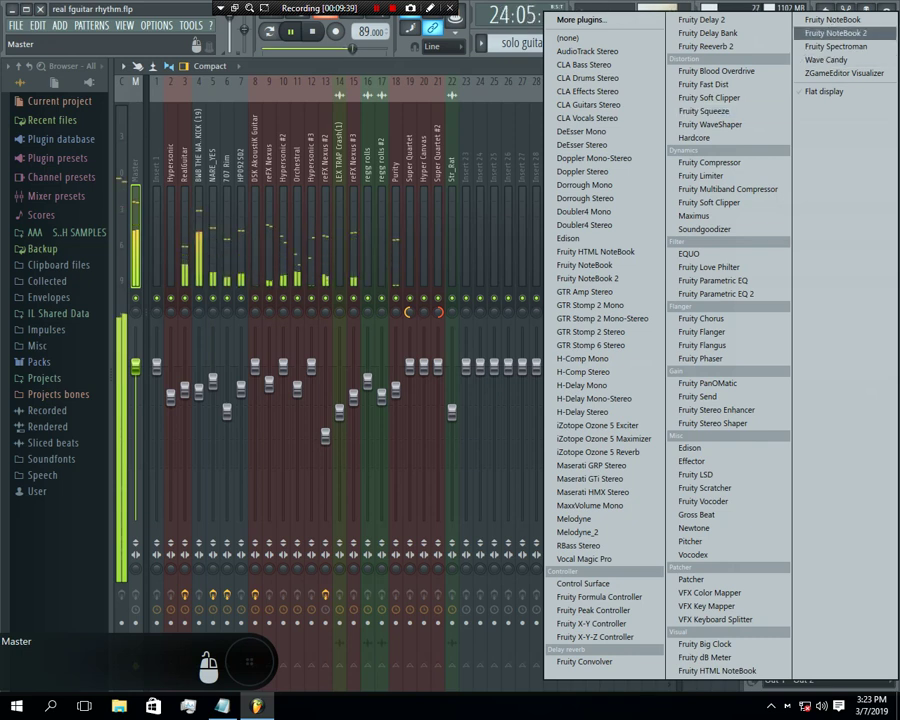
left_click(833, 19)
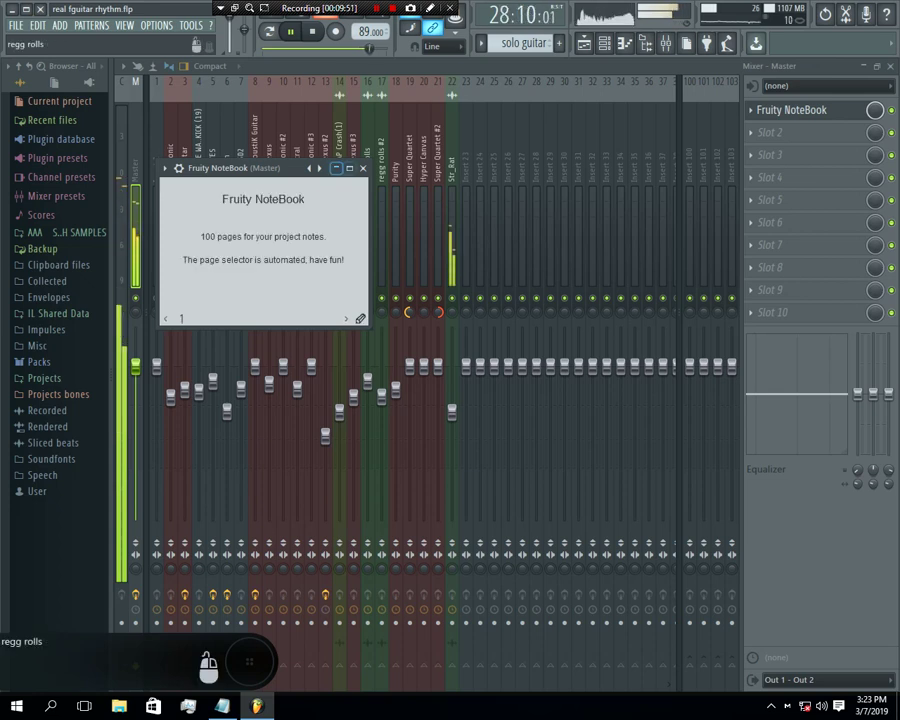
Step: Replace the text on the notebook's first page with the producer's phone number and name followed by "on the beat", and show the plugin's wrapper options
left_click(319, 168)
left_click(347, 191)
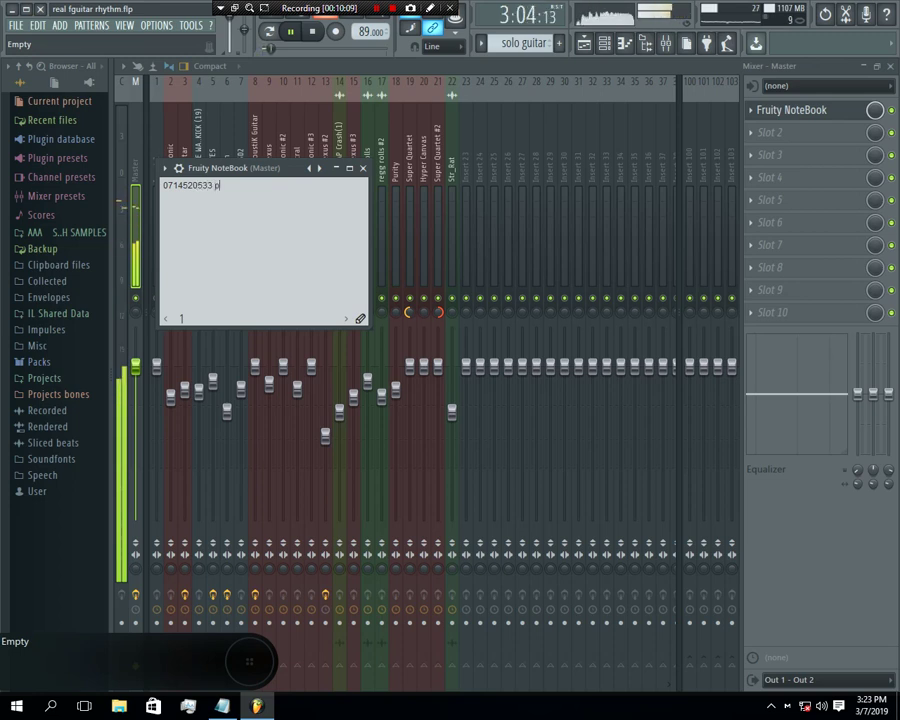
type("duc")
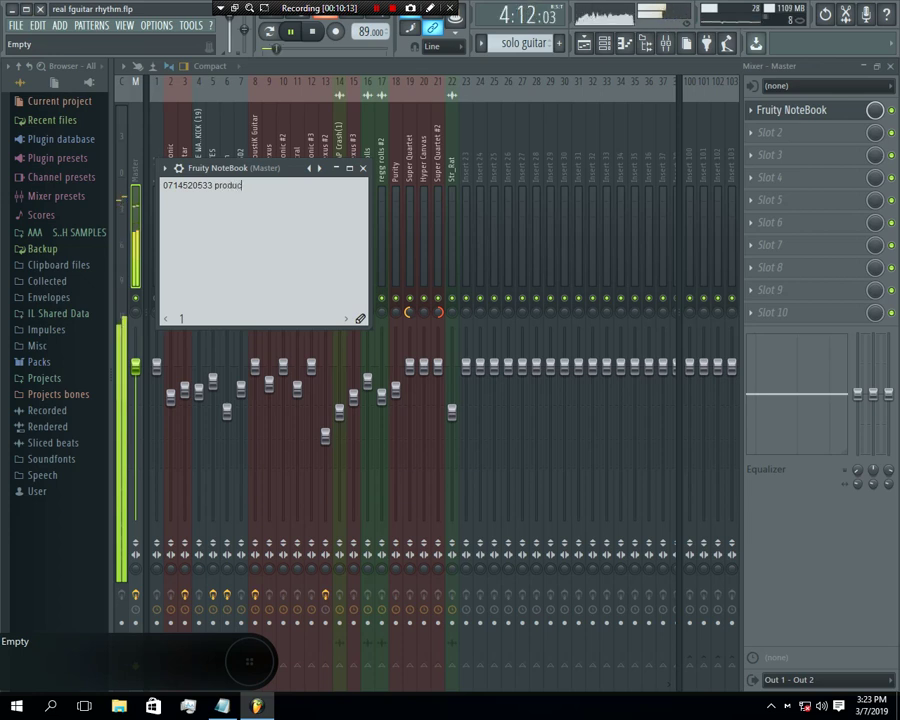
type("er shah")
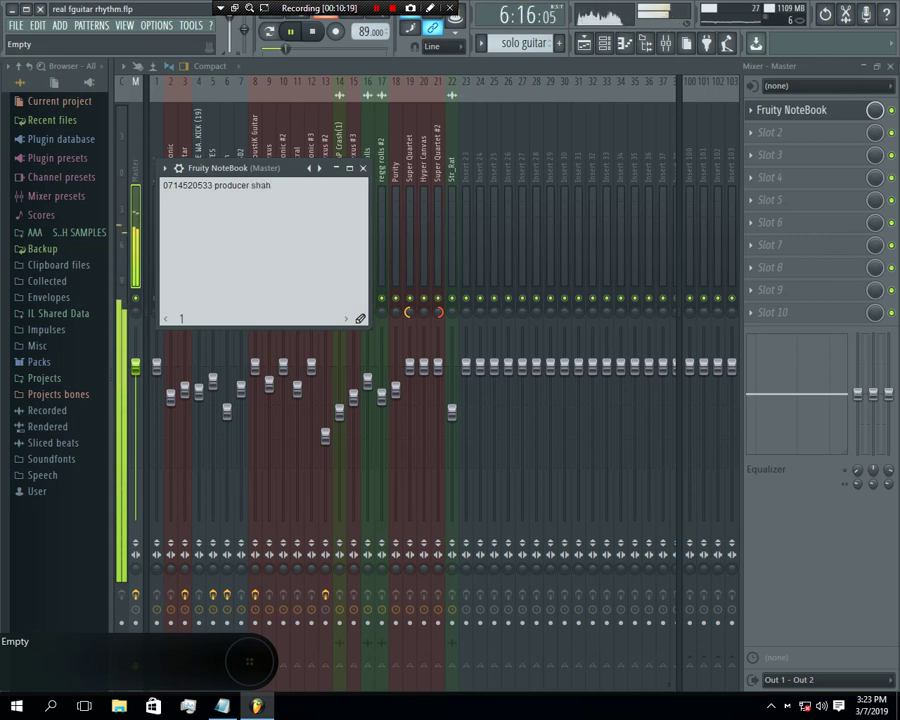
type(" on")
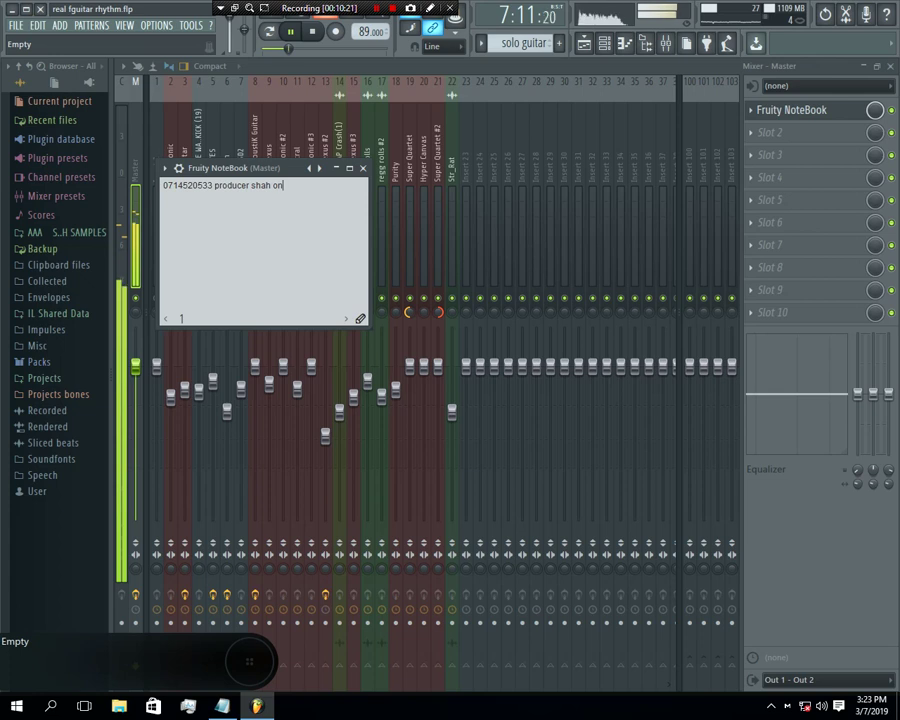
type(" the ")
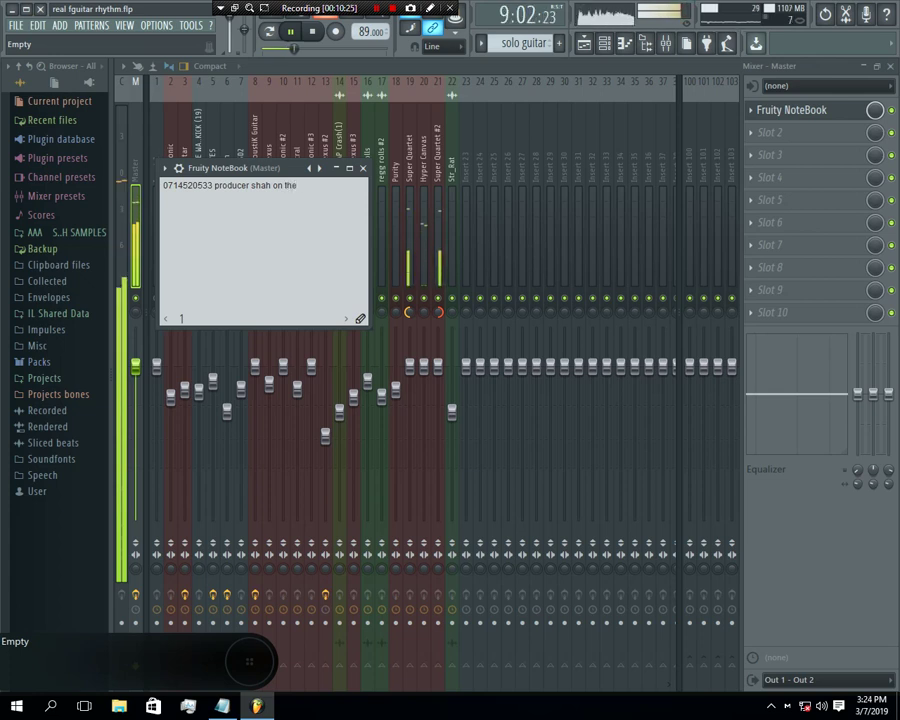
type("beat")
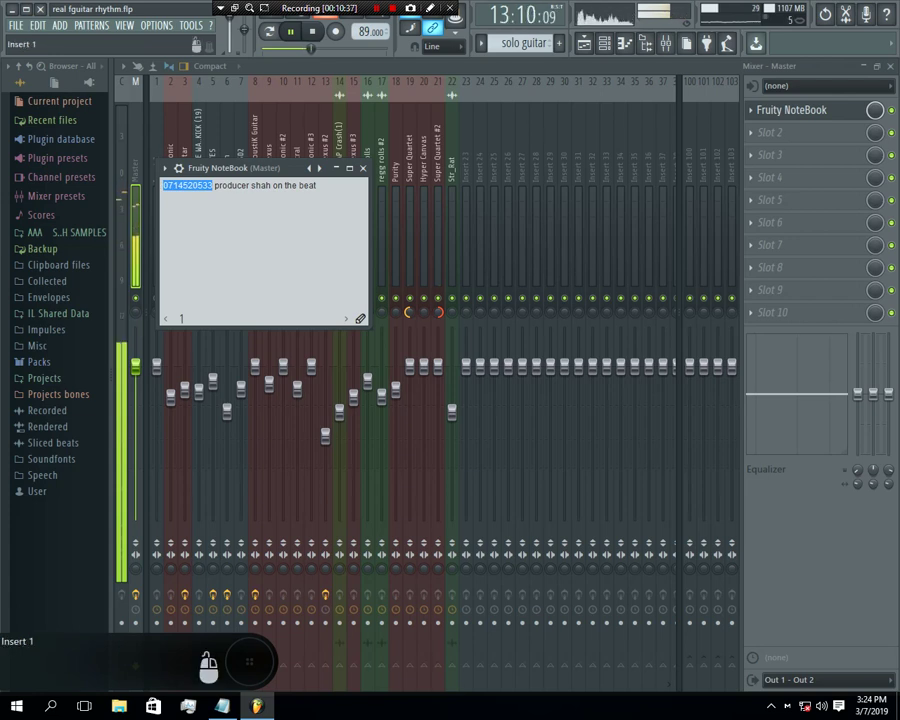
left_click(179, 168)
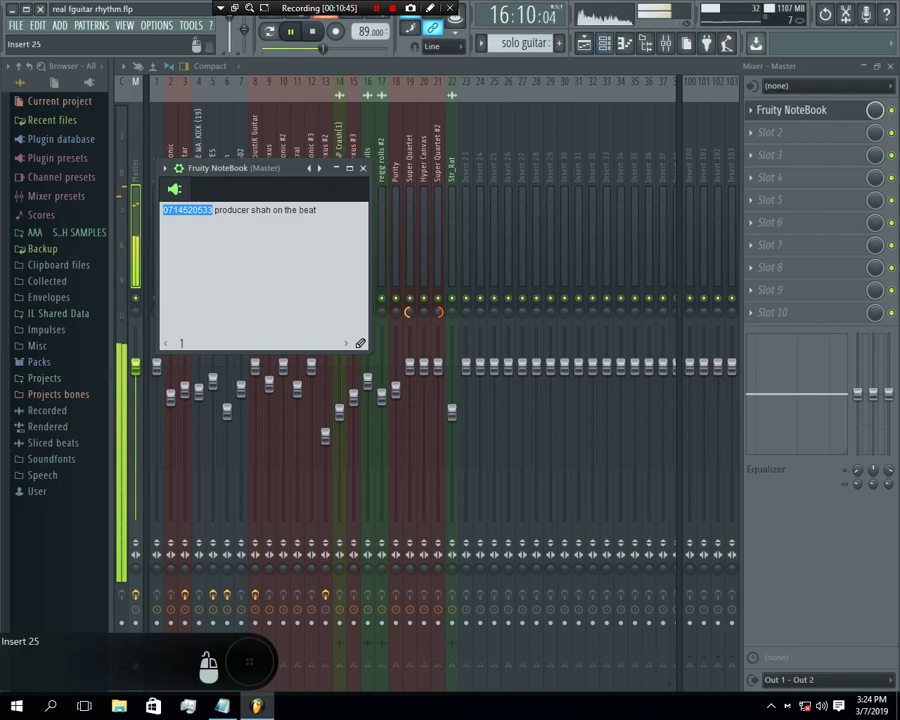
Step: Listen to the full arrangement in the playlist from about bar 8 and again from about bar 28
key("F6")
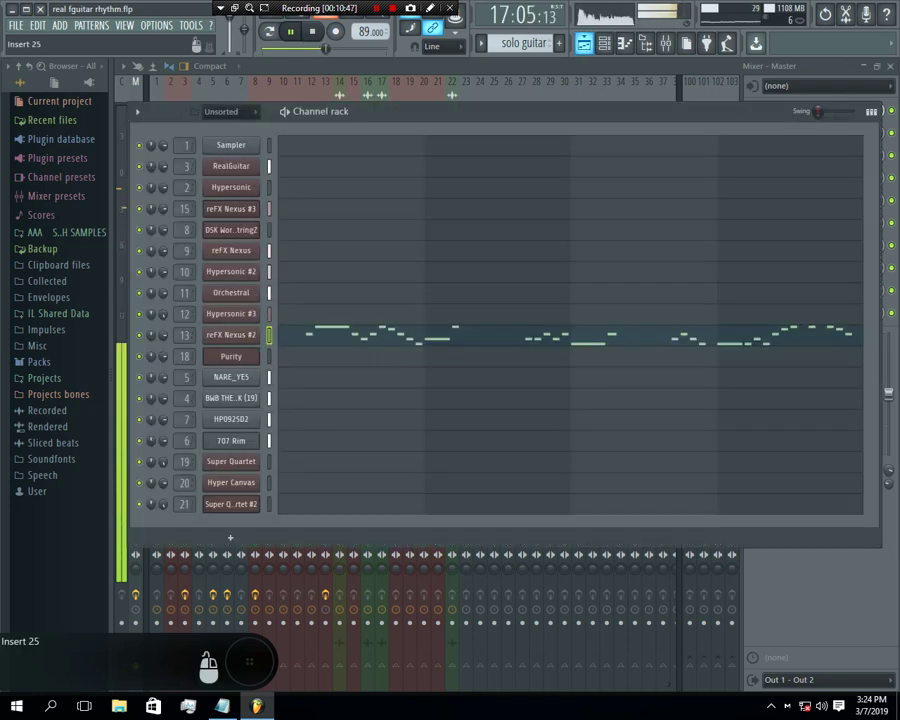
key("F5")
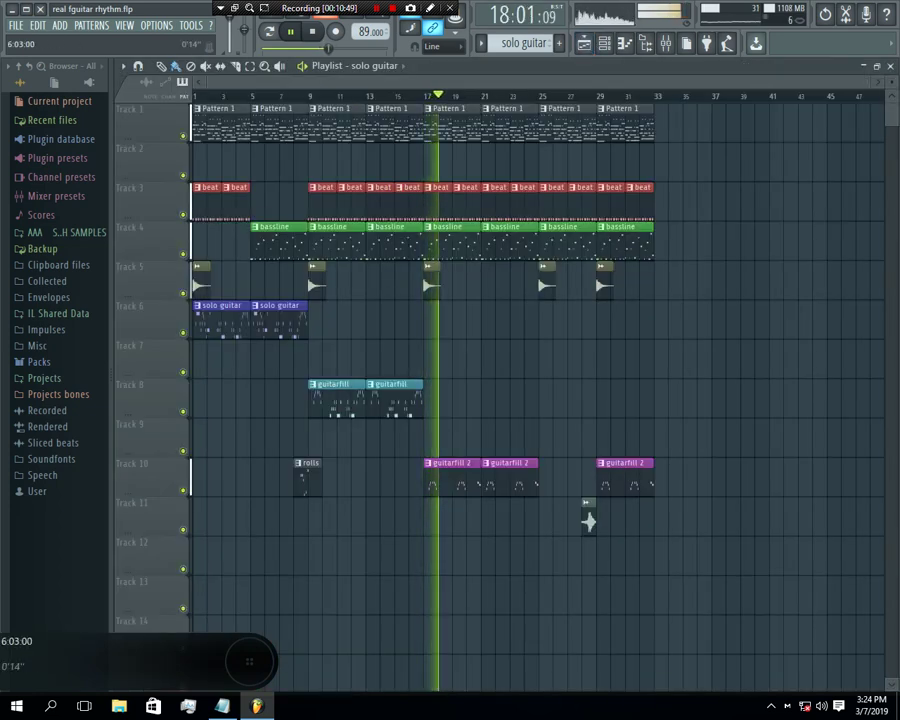
left_click(290, 96)
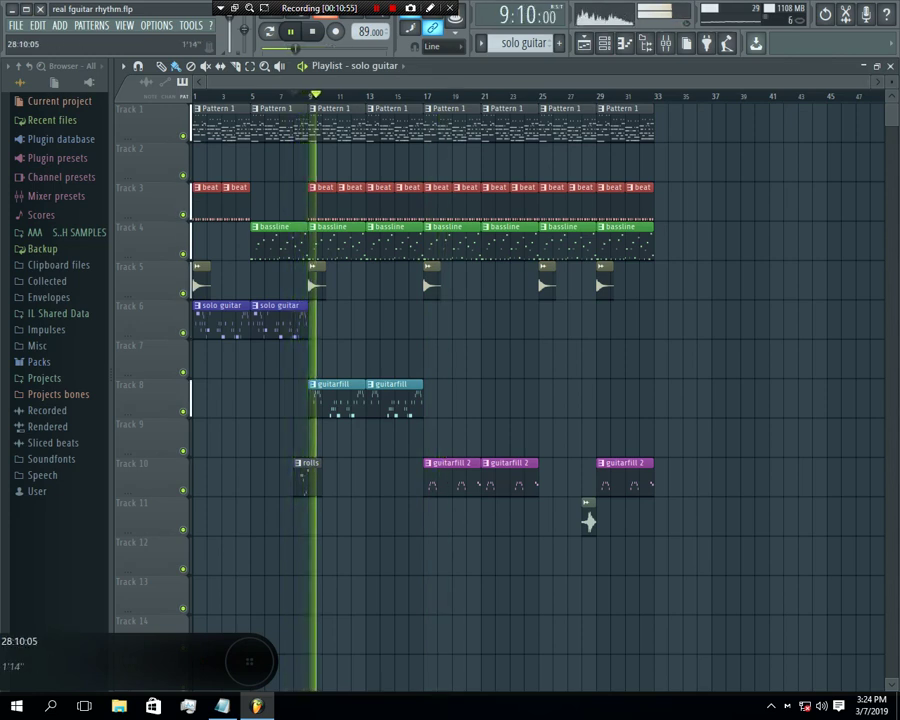
left_click(585, 95)
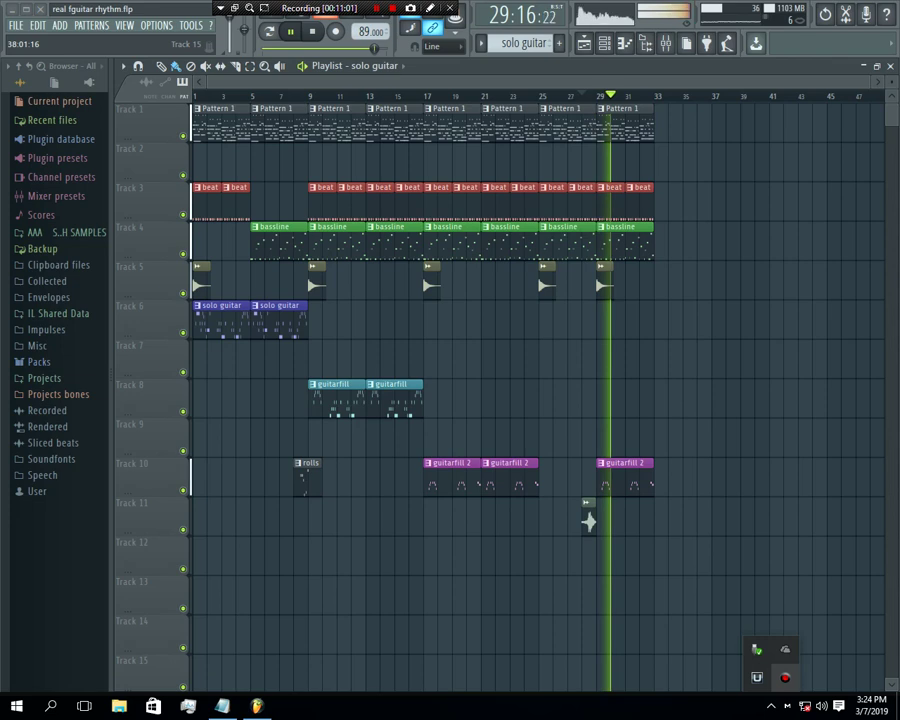
left_click(785, 678)
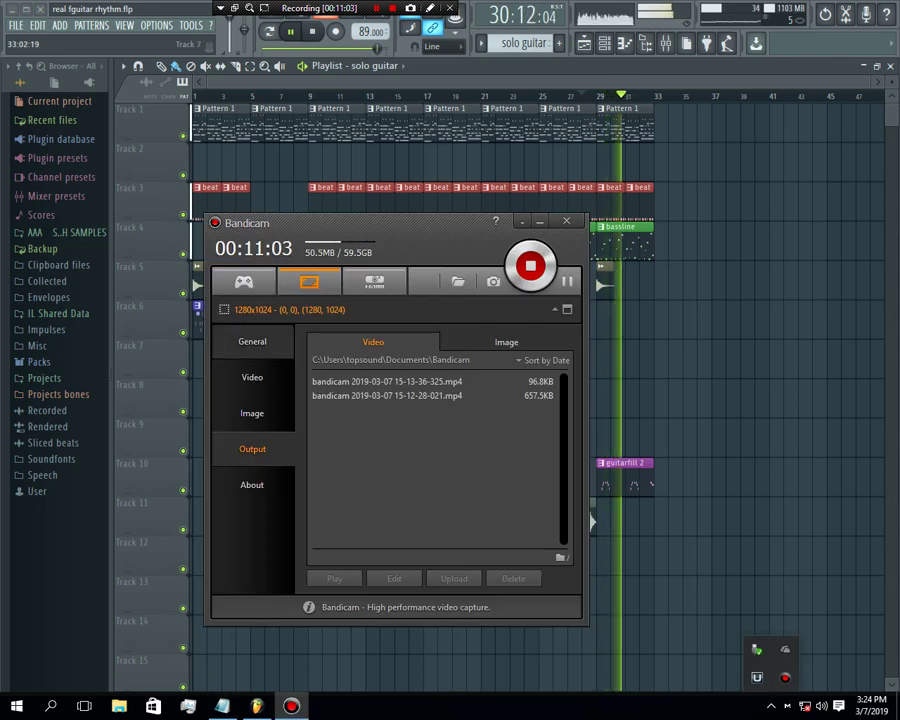